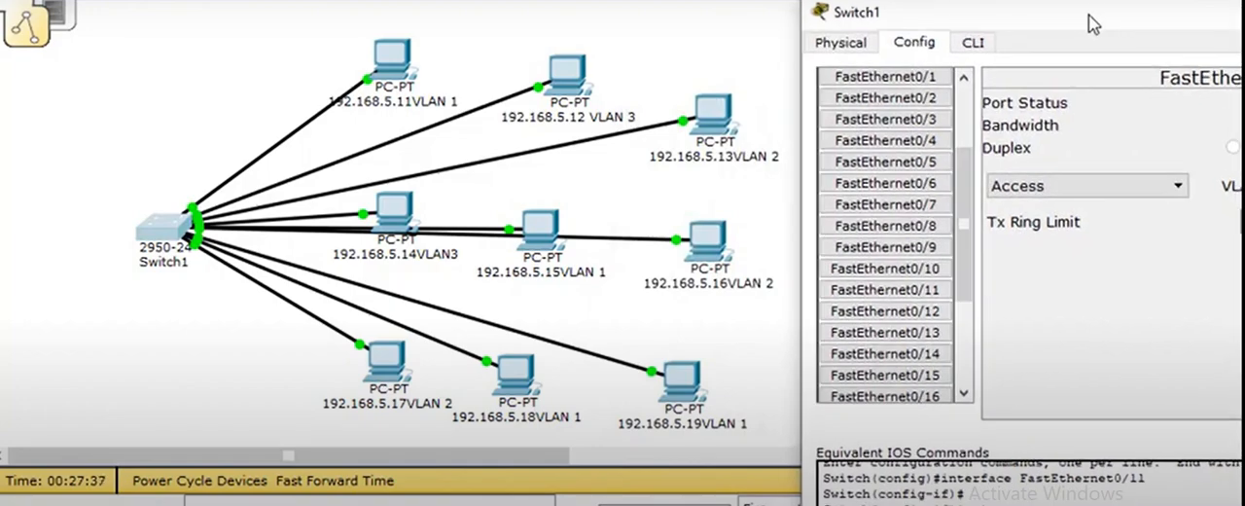
Step: Close and reopen Switch1's device window, view its physical device view briefly, and return to its configuration settings
drag(1099, 26, 561, 0)
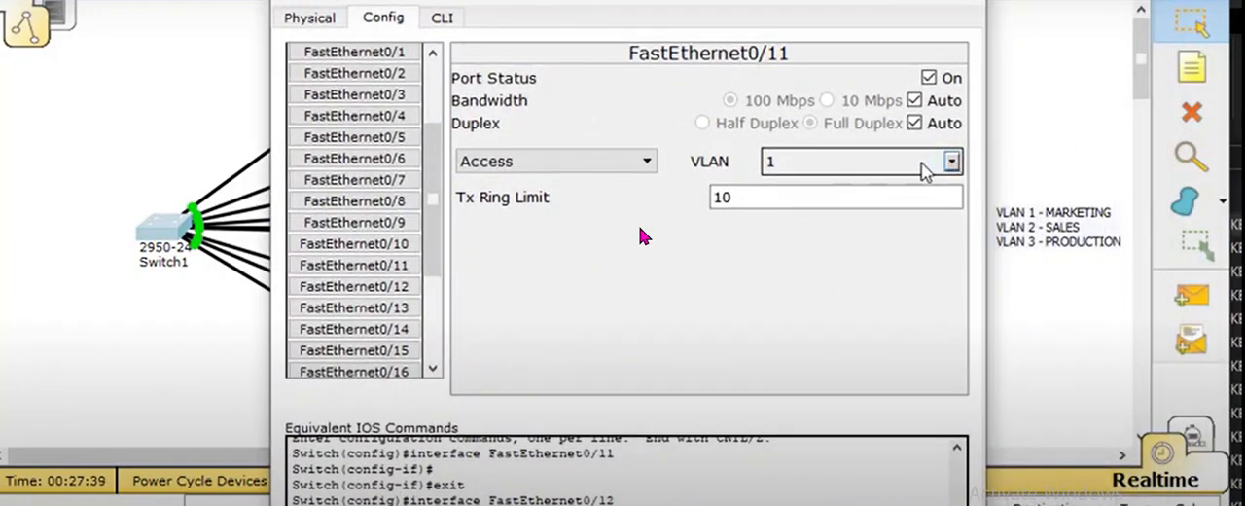
drag(434, 148, 437, 90)
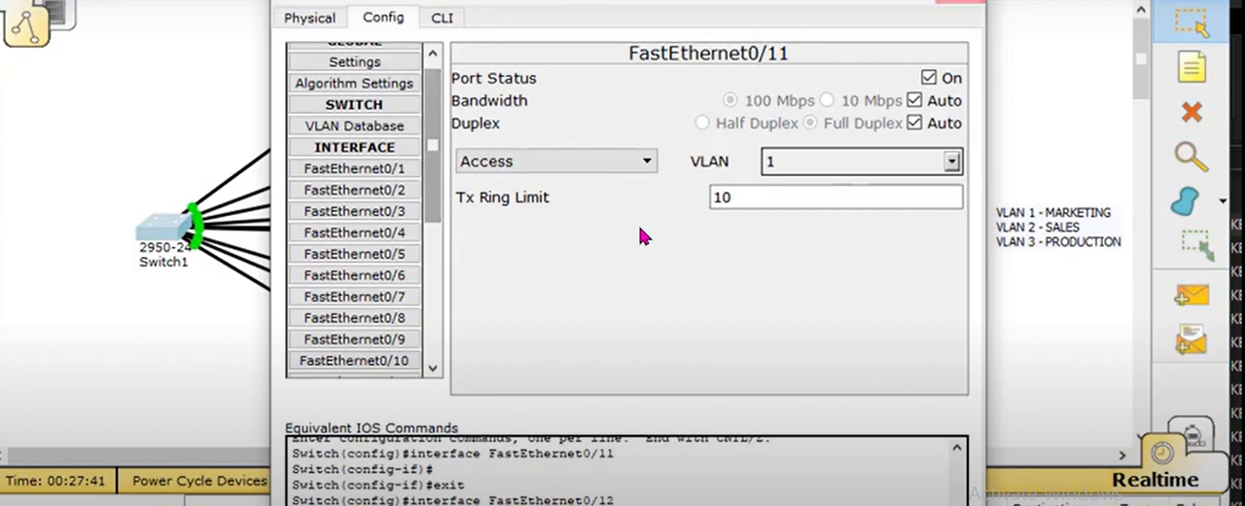
click(962, 2)
click(151, 245)
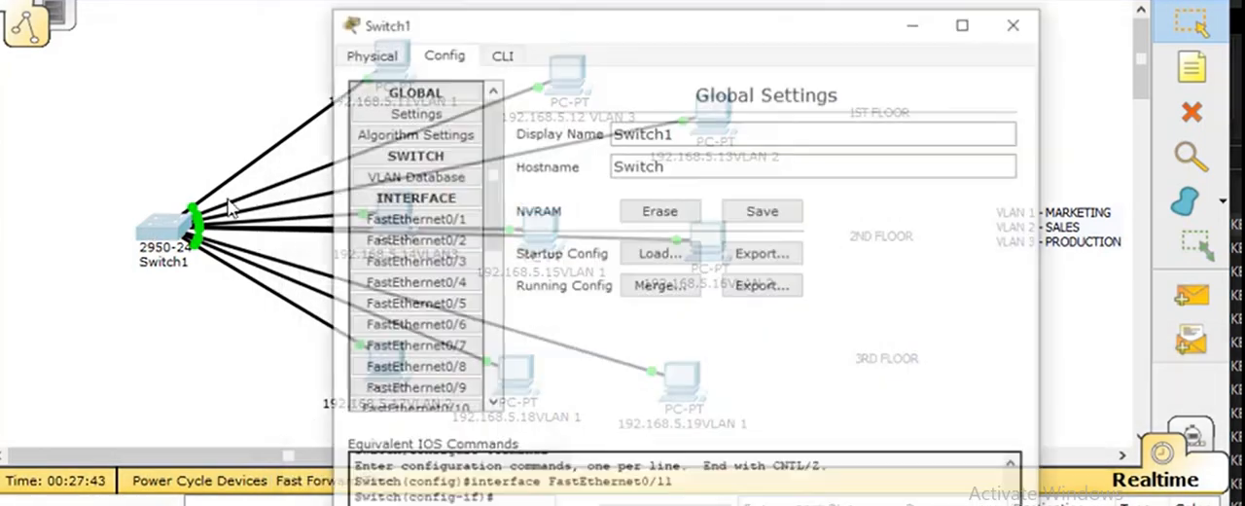
click(374, 57)
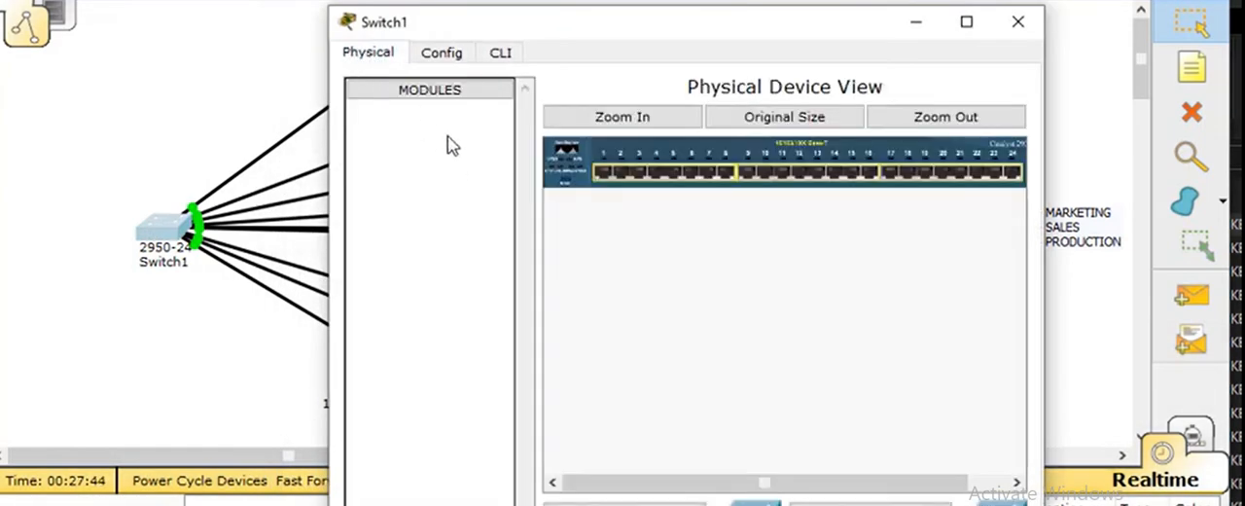
click(450, 62)
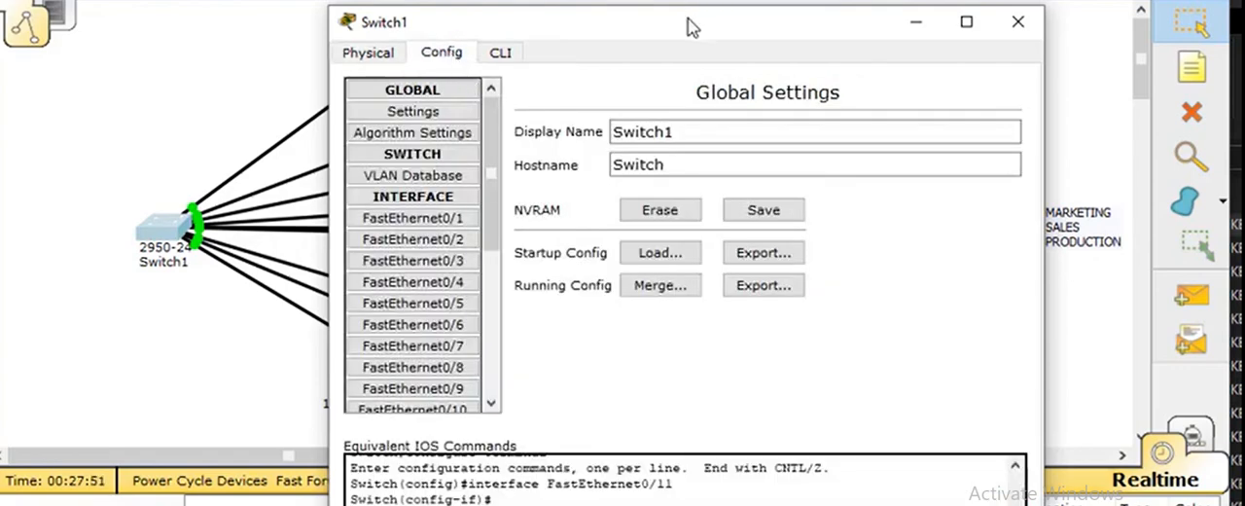
Step: Look through Switch1's FastEthernet interface list and compare it with the IP addresses and VLAN labels of the PCs
drag(690, 27, 669, 0)
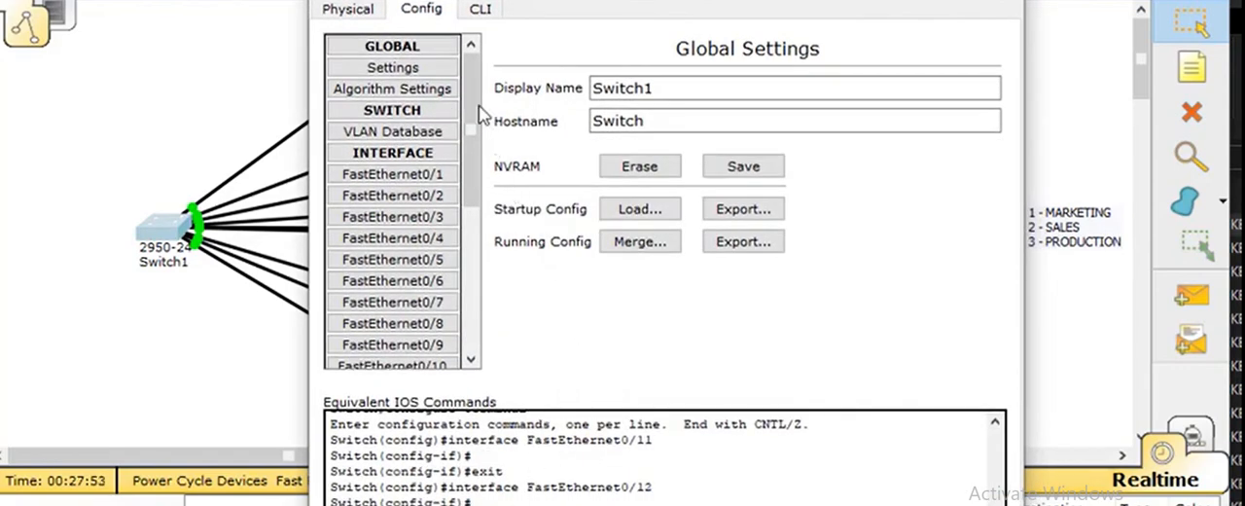
drag(477, 107, 695, 148)
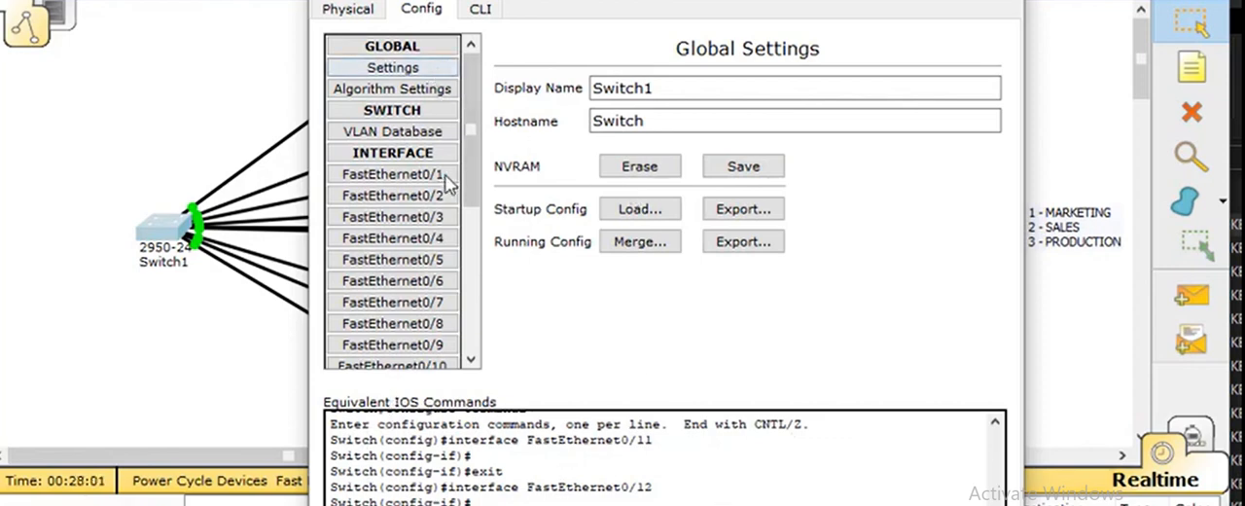
scroll(449, 177, down, 4)
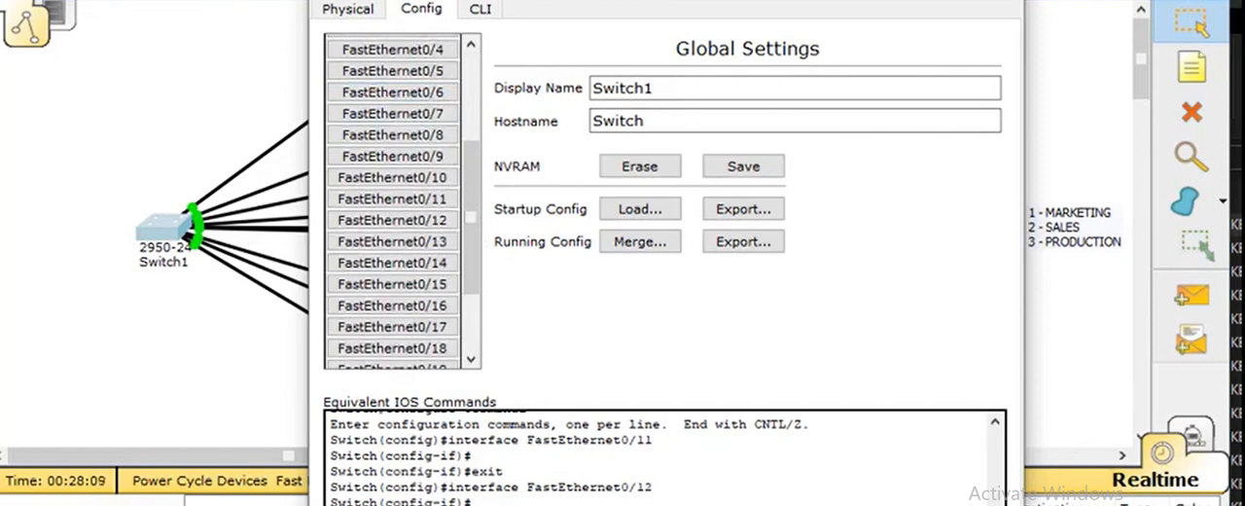
drag(467, 153, 489, 210)
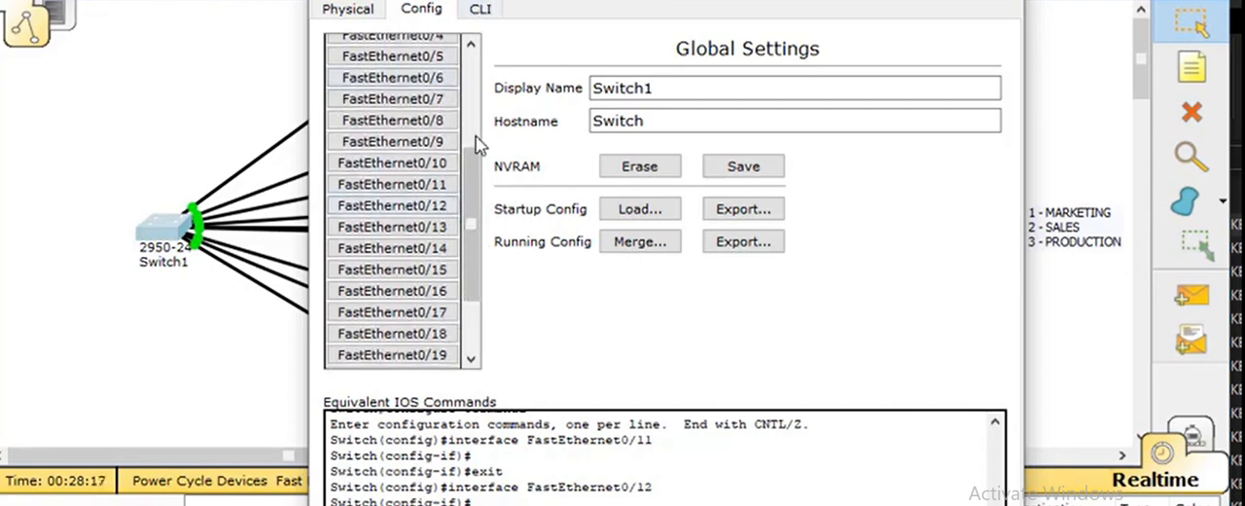
drag(475, 195, 499, 179)
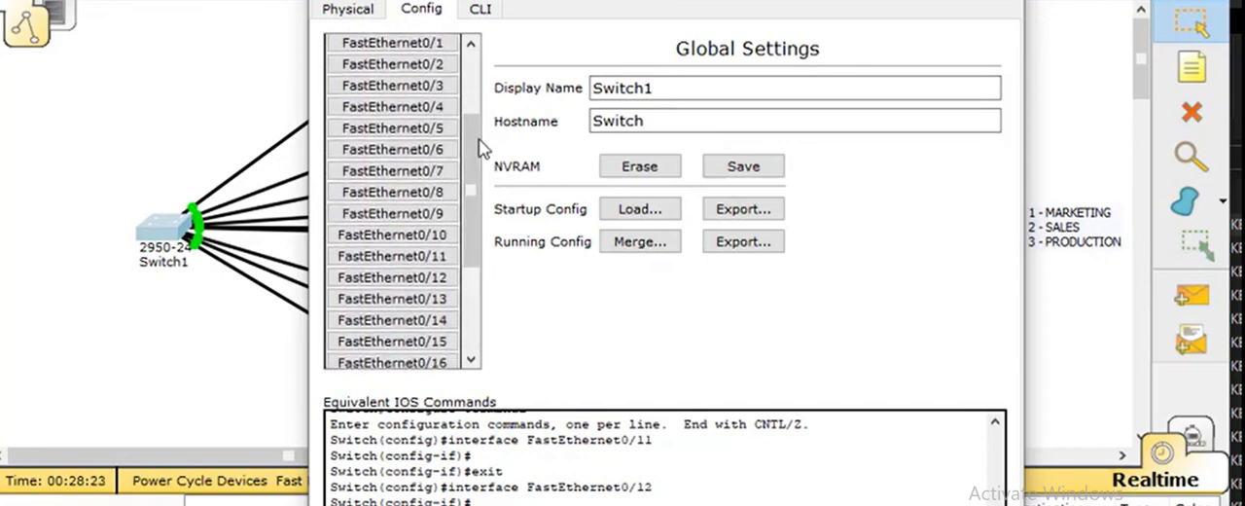
mouse_move(474, 146)
mouse_down()
mouse_move(479, 87)
mouse_move(484, 154)
mouse_up()
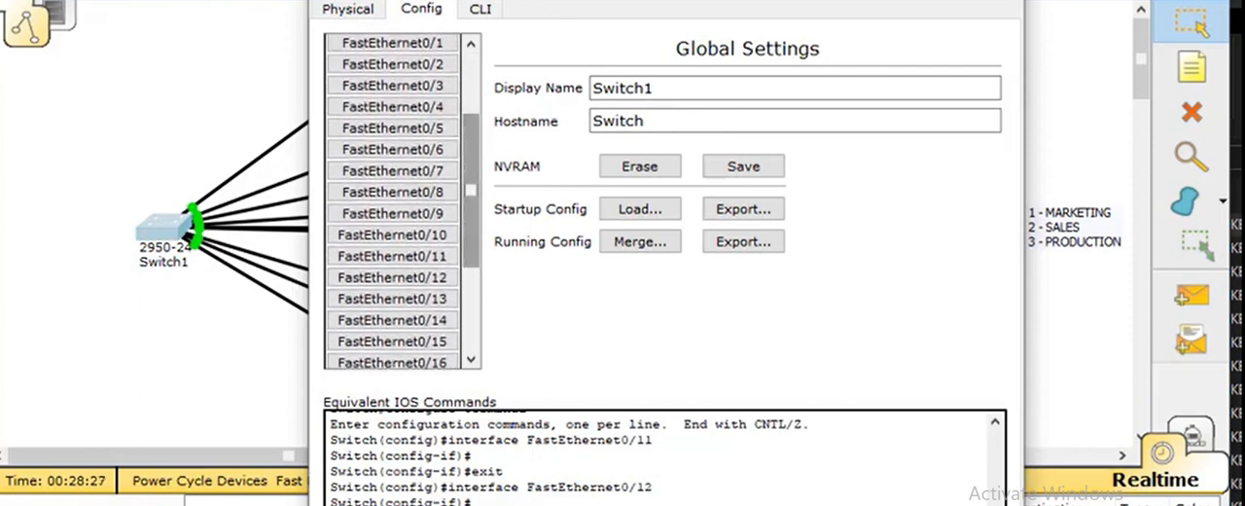
drag(534, 0, 783, 0)
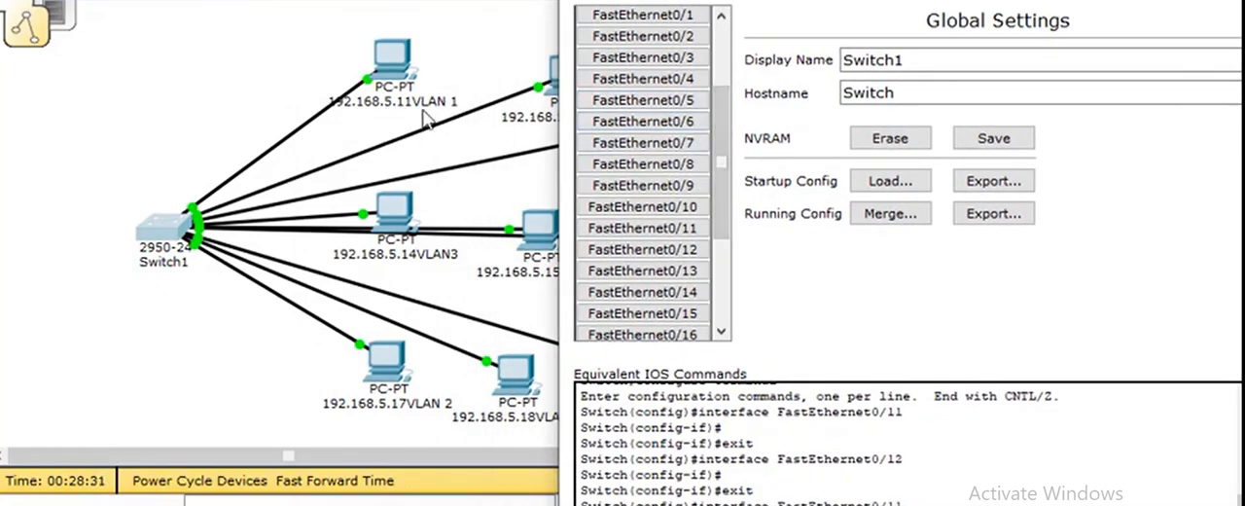
drag(720, 145, 730, 98)
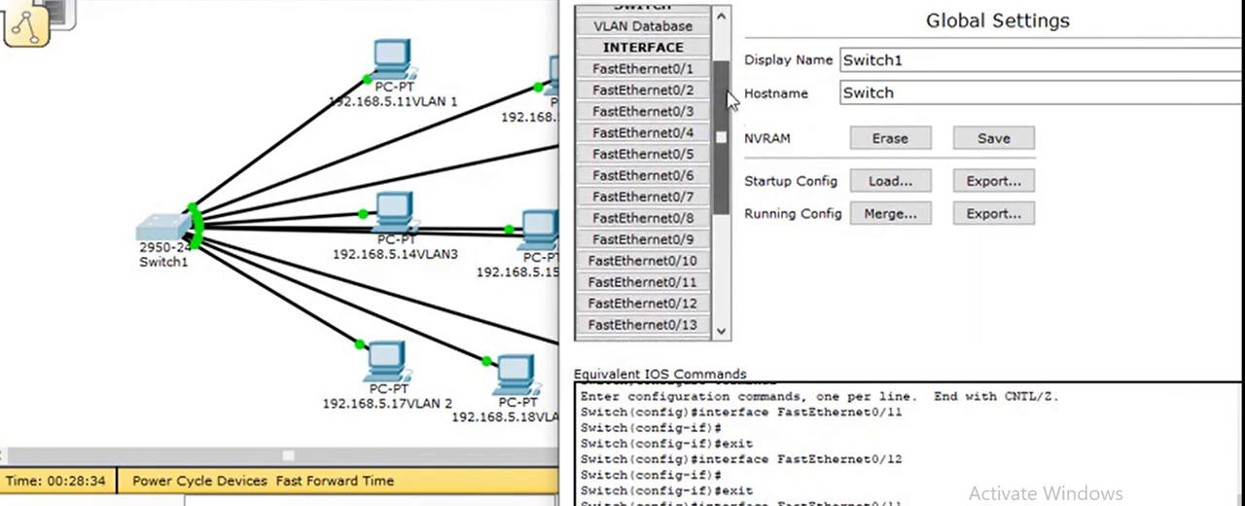
Step: Open the FastEthernet0/11 settings and examine which VLANs its access port can use alongside the topology's VLAN labels
click(692, 283)
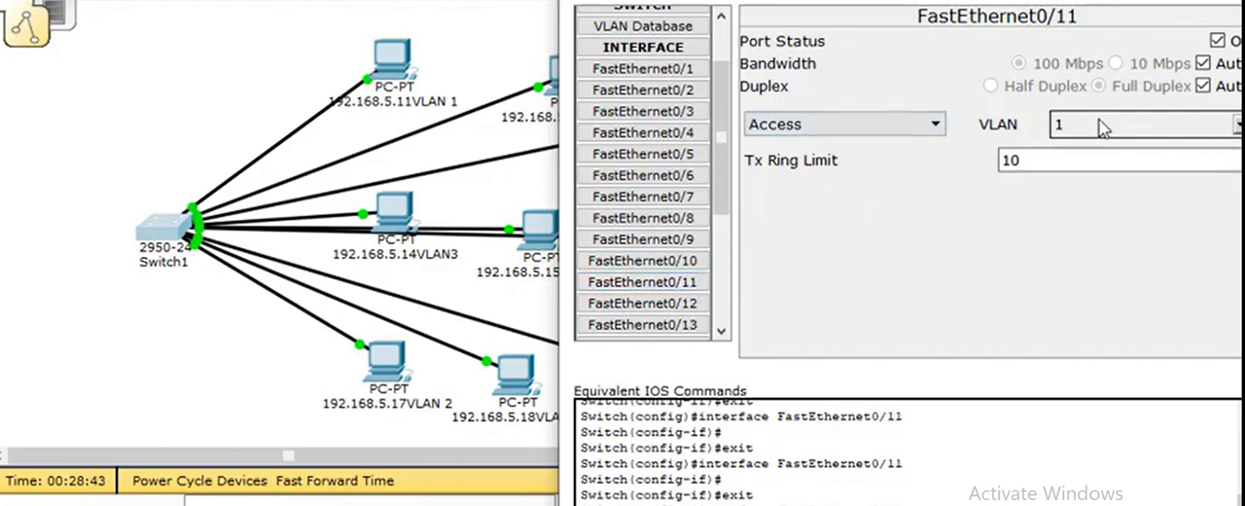
click(1238, 124)
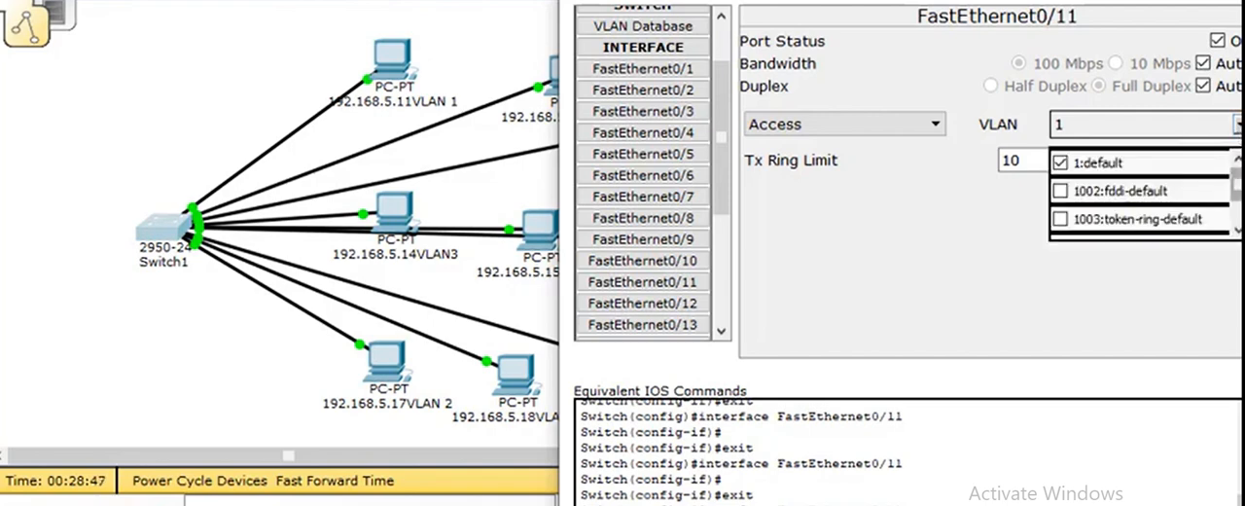
mouse_move(1239, 179)
mouse_down()
mouse_move(1239, 202)
mouse_move(1236, 167)
mouse_move(1236, 206)
mouse_move(1238, 176)
mouse_up()
drag(1237, 193, 1236, 216)
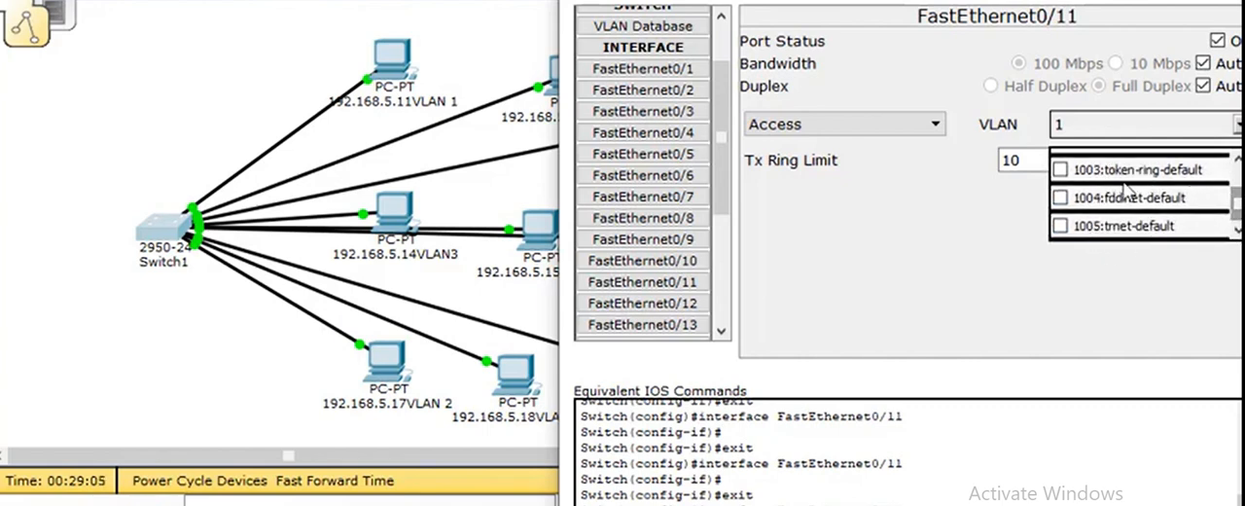
drag(1237, 204, 1237, 181)
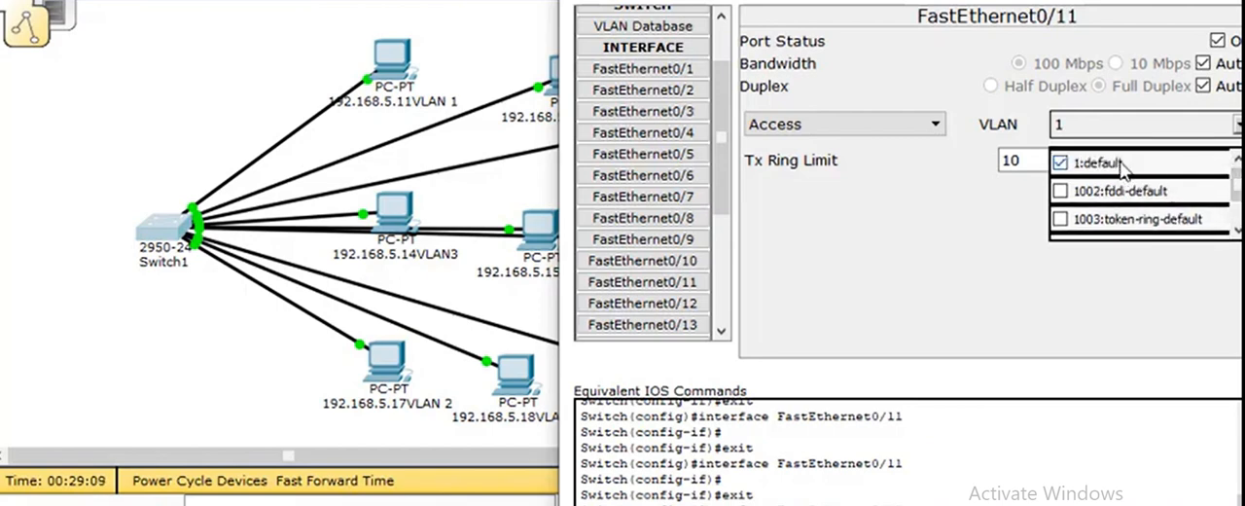
drag(1063, 0, 968, 384)
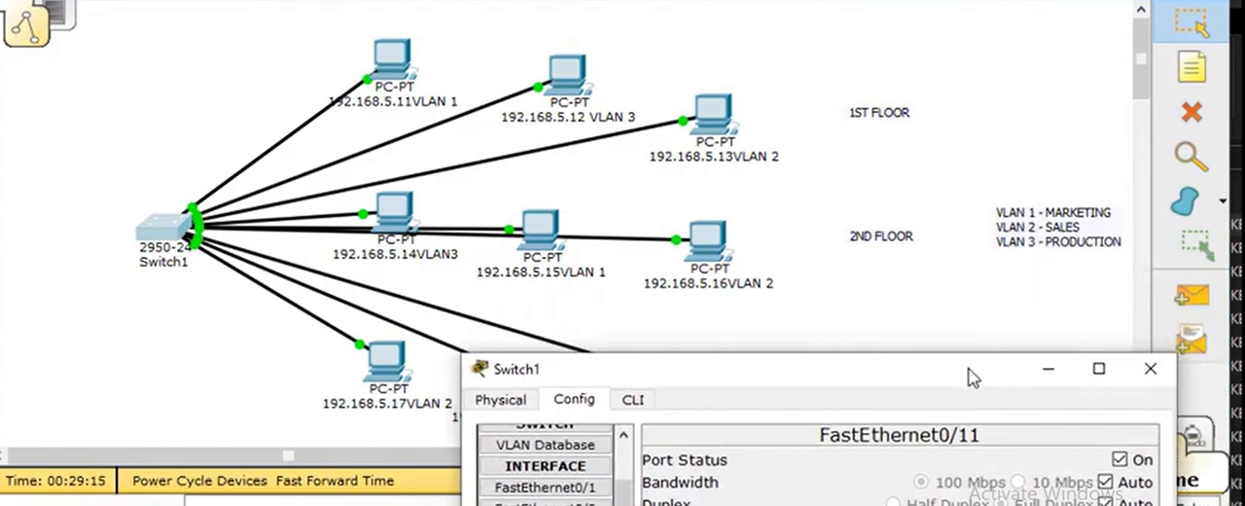
drag(961, 381, 647, 85)
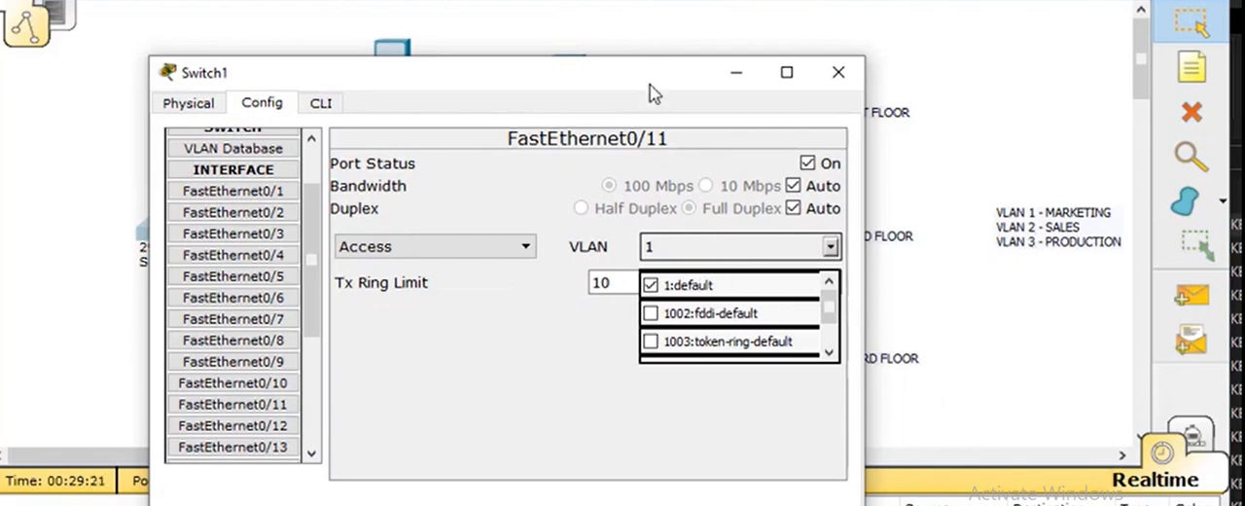
drag(650, 85, 680, 0)
click(779, 304)
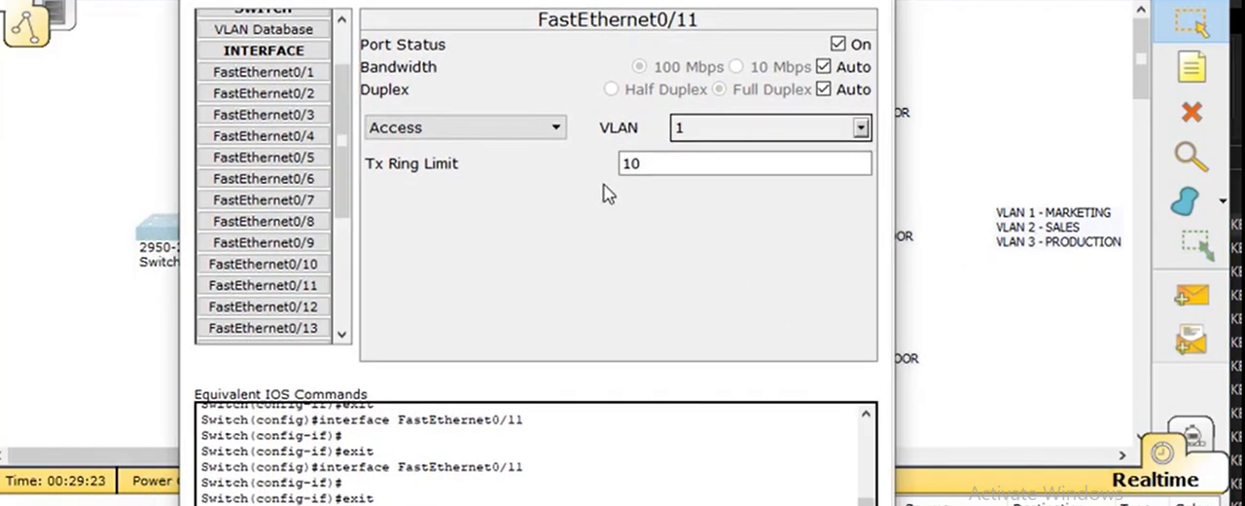
drag(645, 0, 1070, 146)
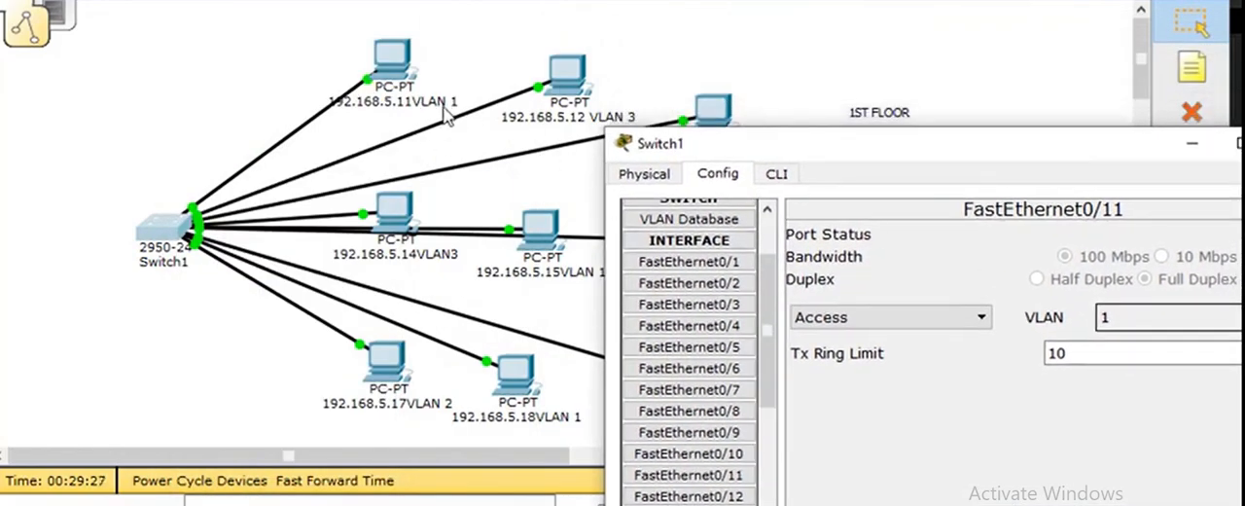
Step: Add VLAN number 2 named SALES to Switch1's VLAN database
drag(982, 167, 845, 50)
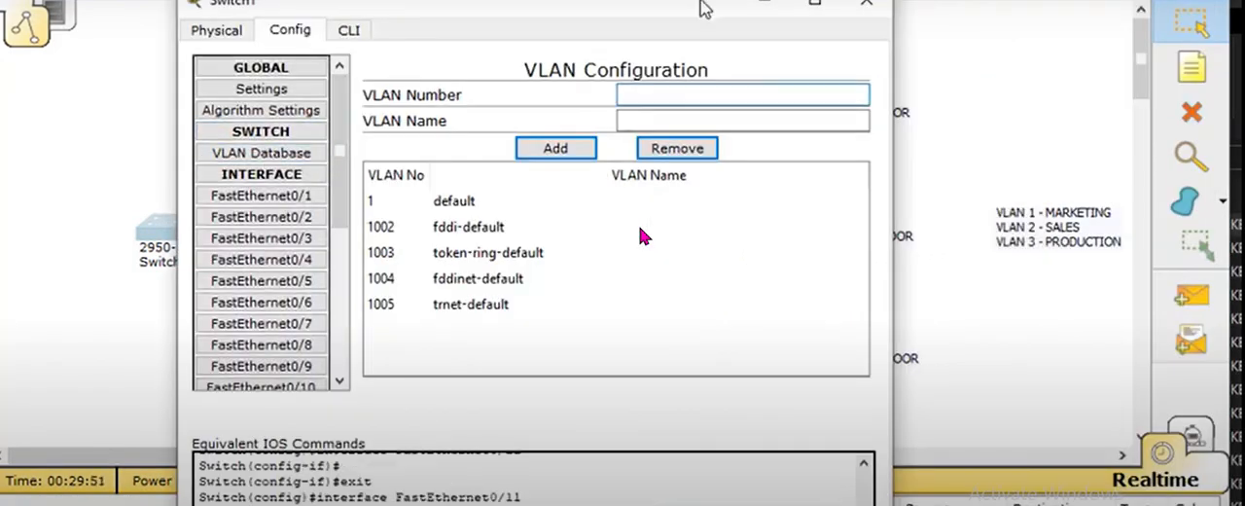
drag(875, 9, 851, 62)
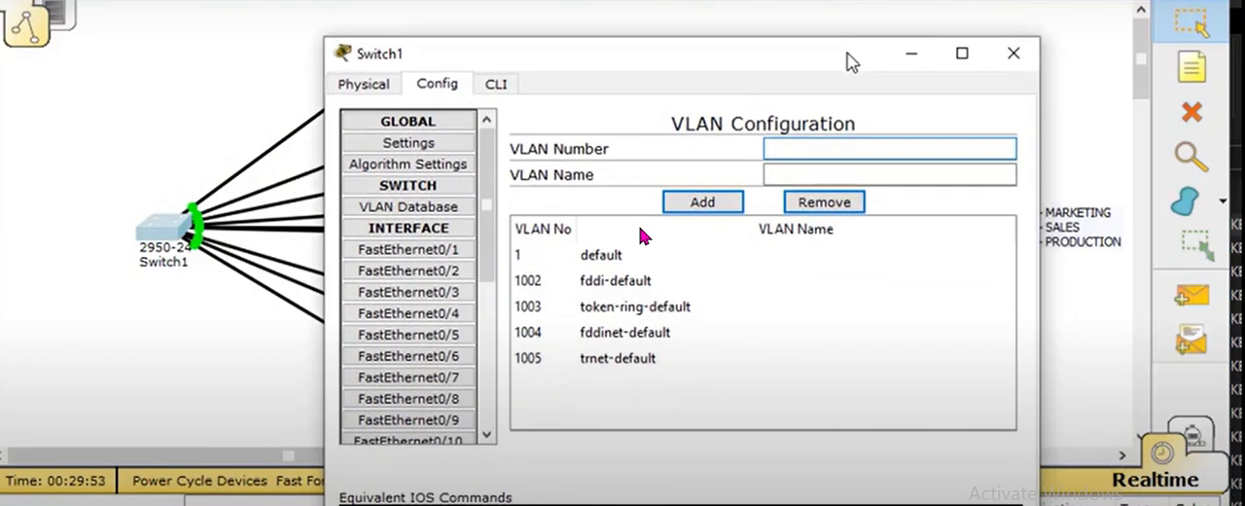
text(2)
click(821, 175)
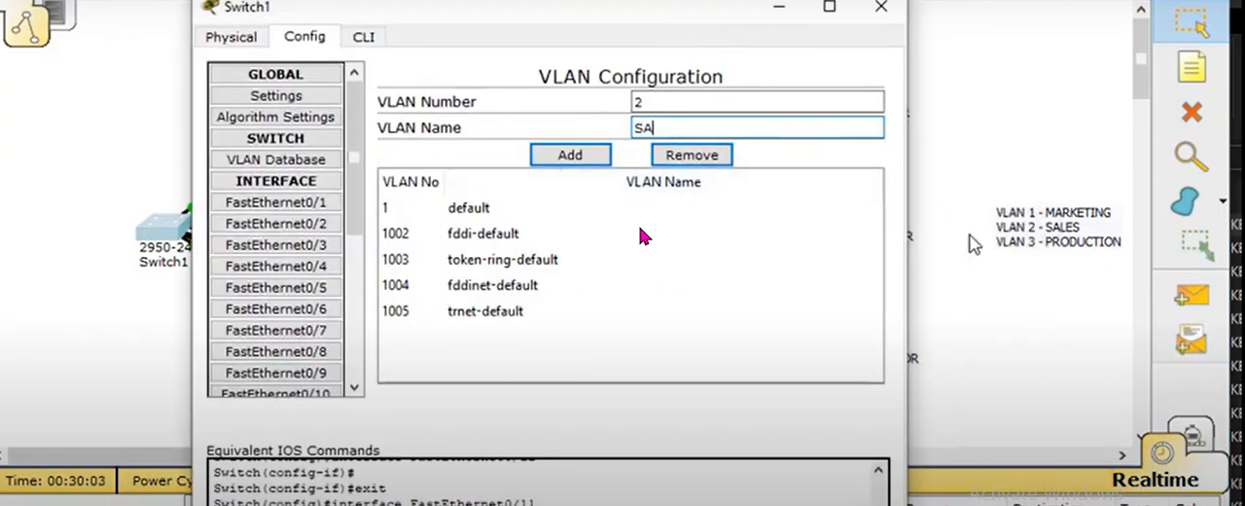
text(LES)
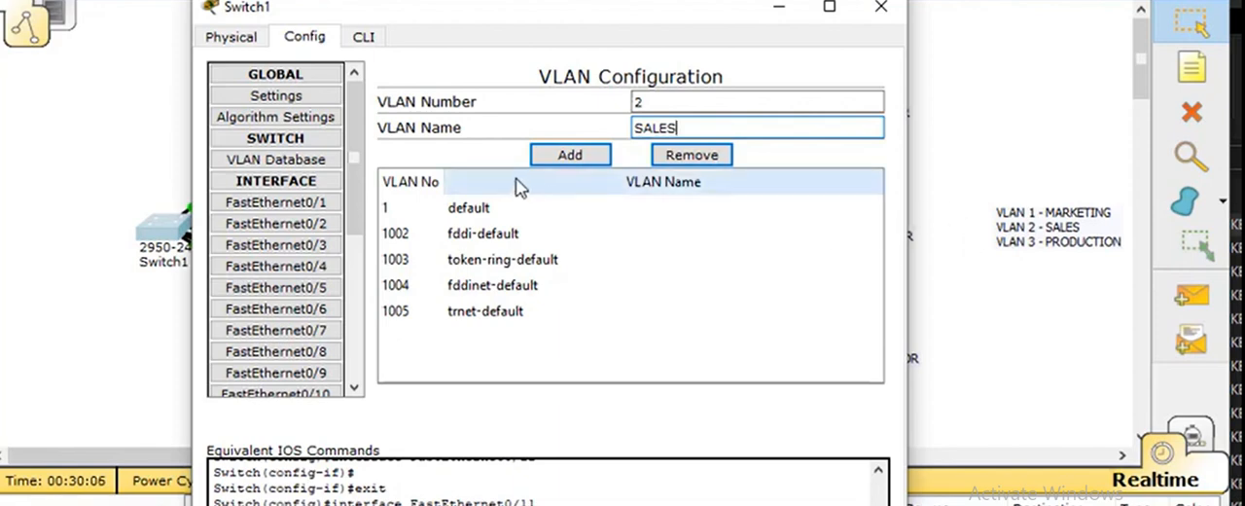
click(570, 155)
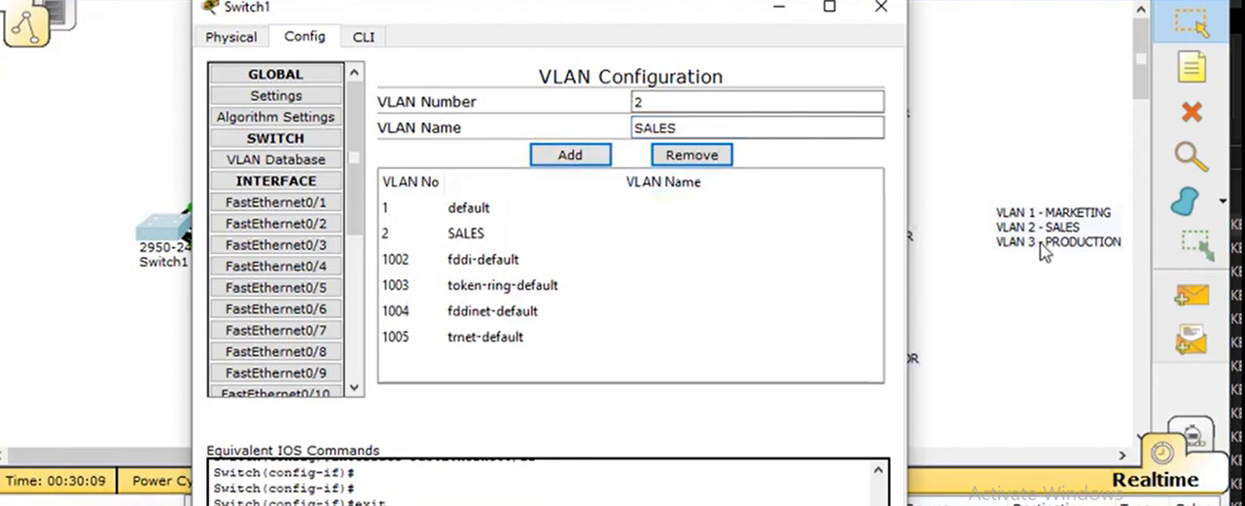
Step: Add VLAN number 3 named PRODUCTION to Switch1's VLAN database
drag(745, 107, 584, 111)
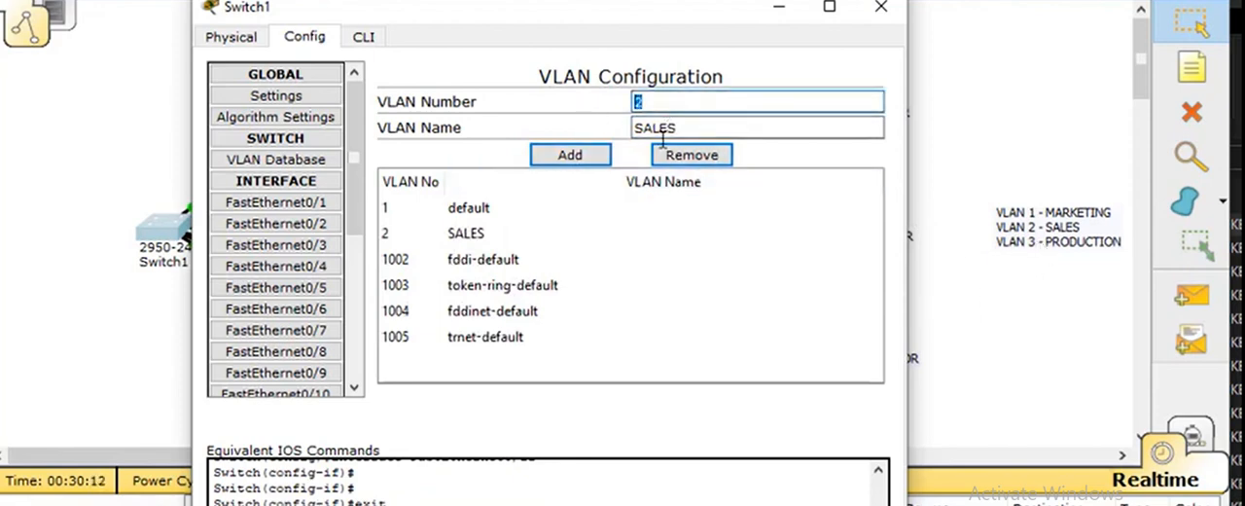
text(3)
key(Tab)
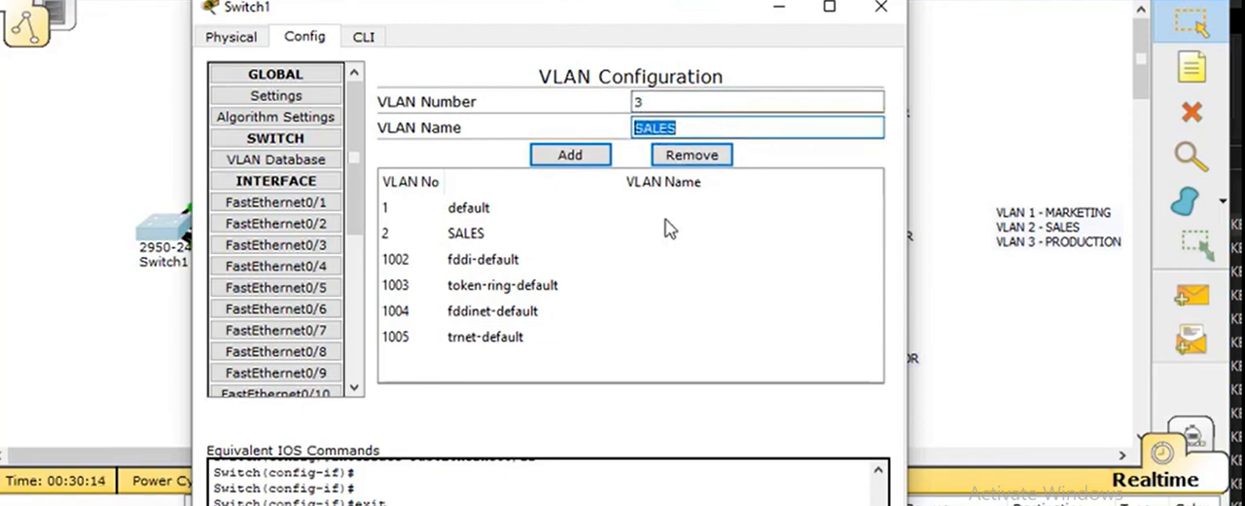
text(PRODUCTION)
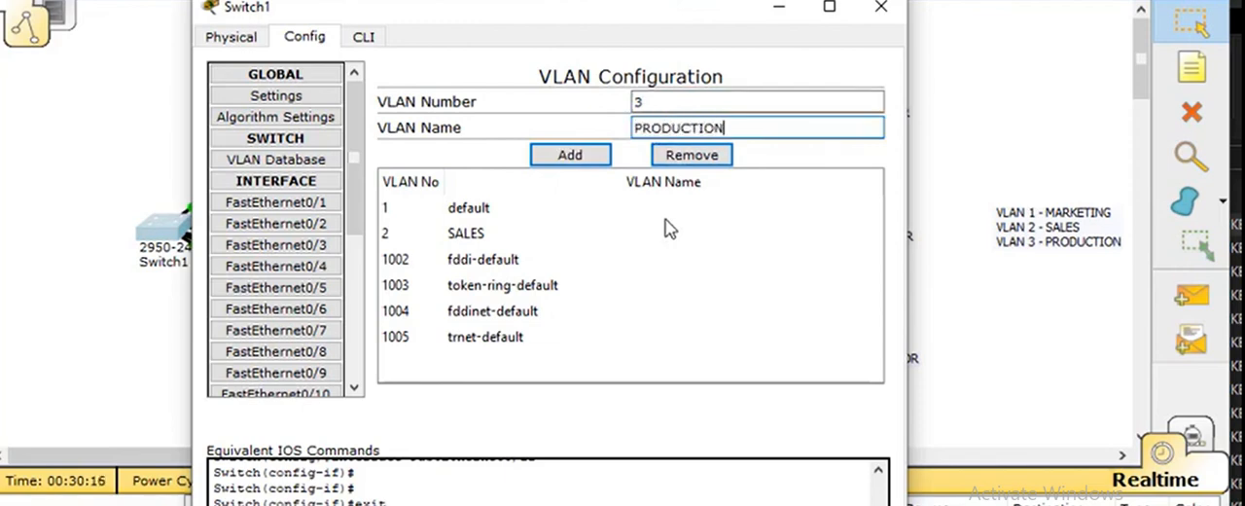
key(Return)
Step: Review the default, SALES and PRODUCTION entries in the VLAN database by selecting them in turn
click(642, 234)
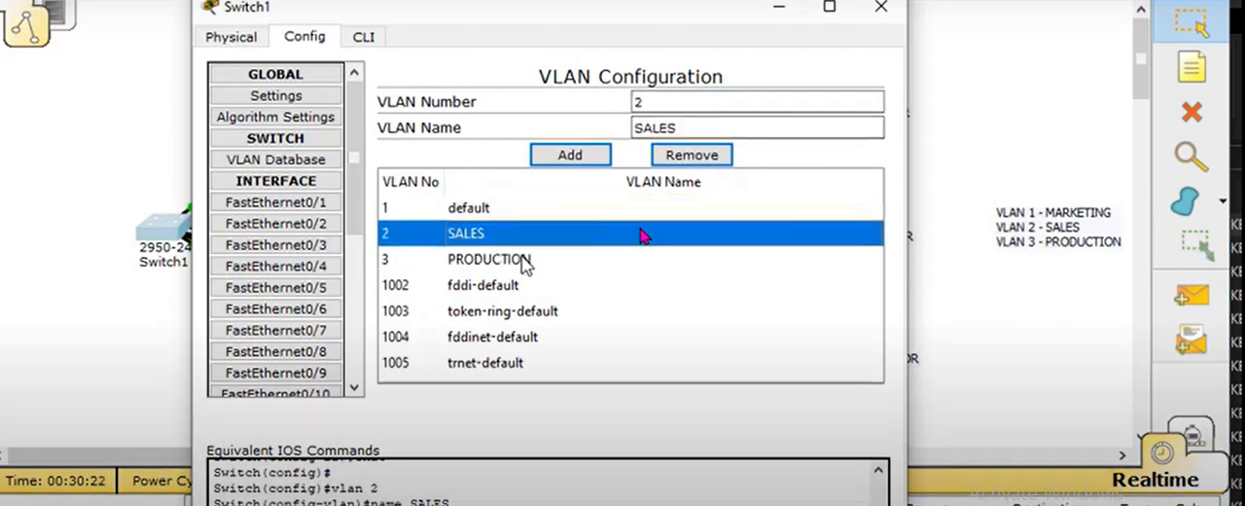
click(498, 209)
click(510, 229)
click(502, 212)
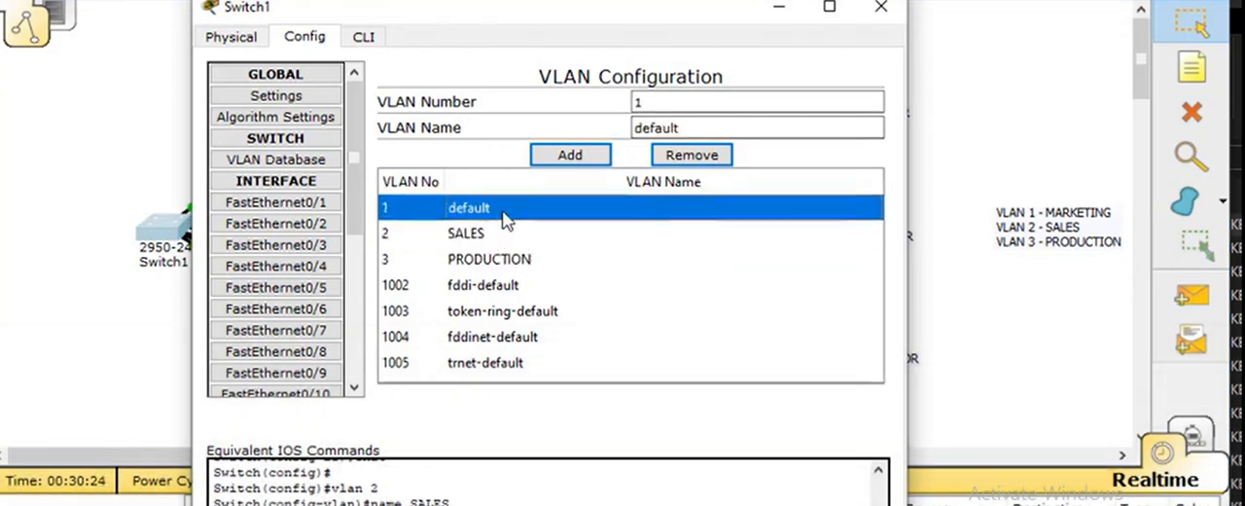
click(502, 235)
click(505, 257)
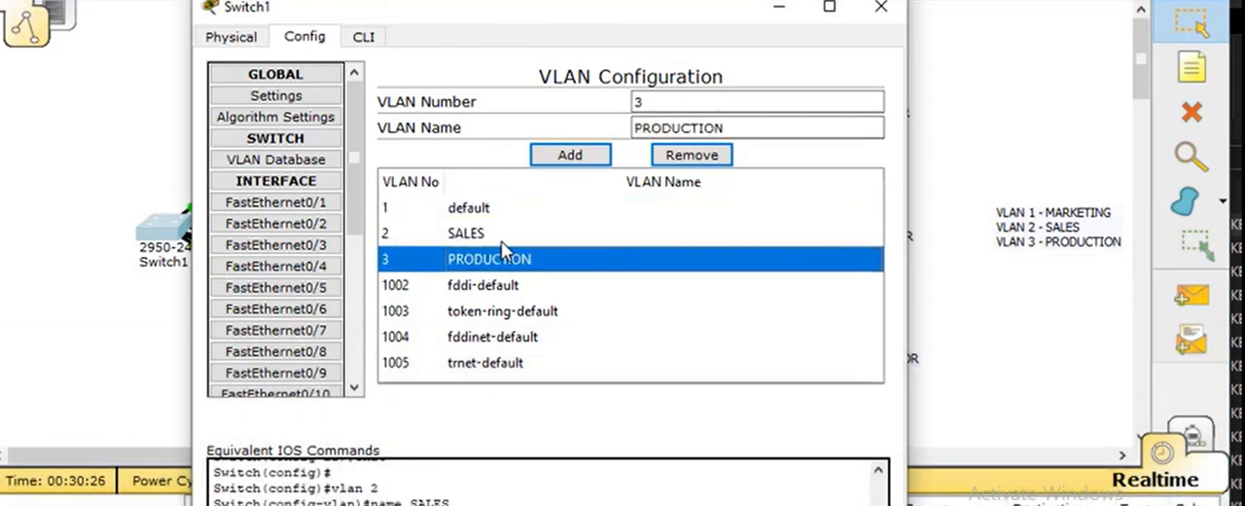
click(506, 235)
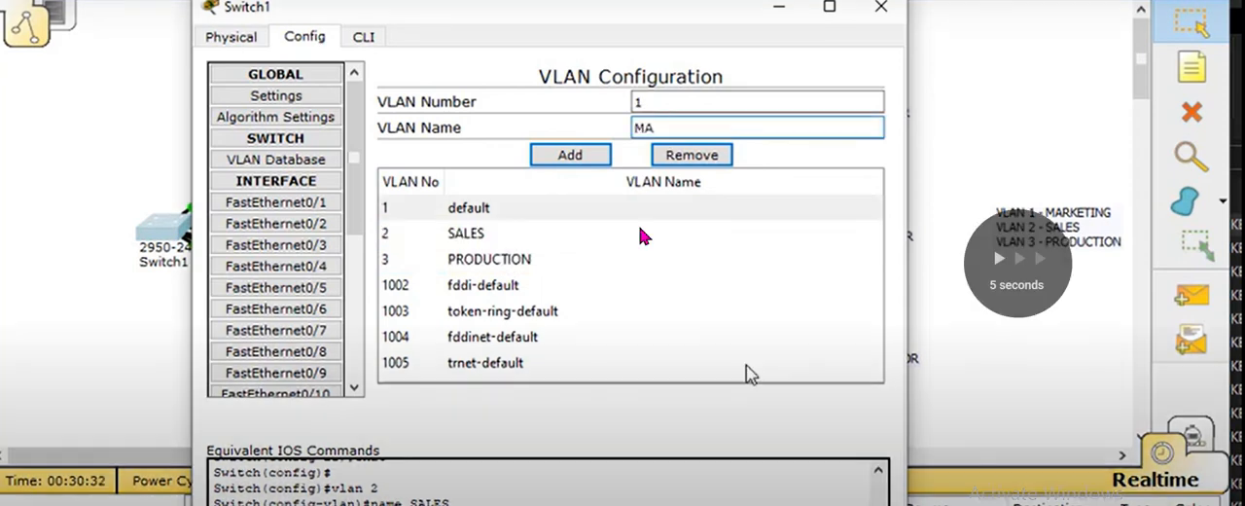
text(RKE)
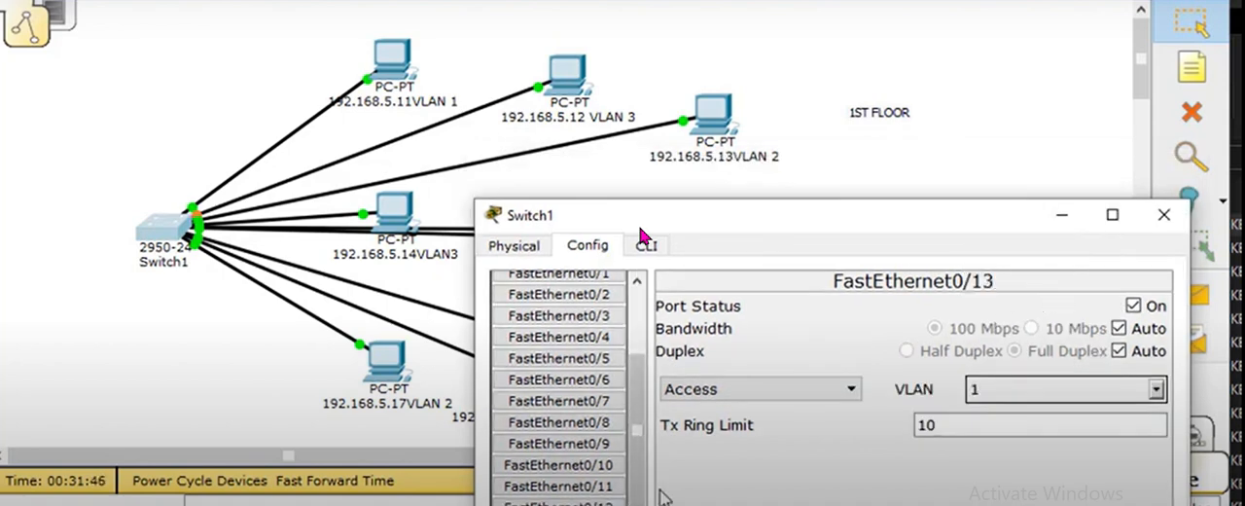
Step: Assign FastEthernet0/13 to VLAN 2 SALES and FastEthernet0/14 to VLAN 3 PRODUCTION as access ports
click(1156, 390)
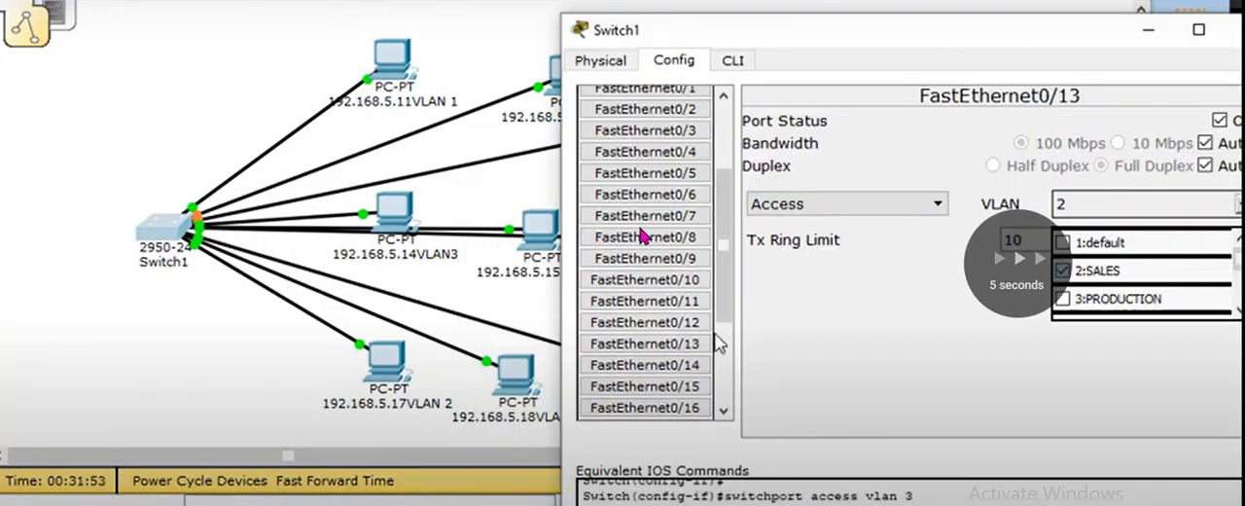
click(672, 365)
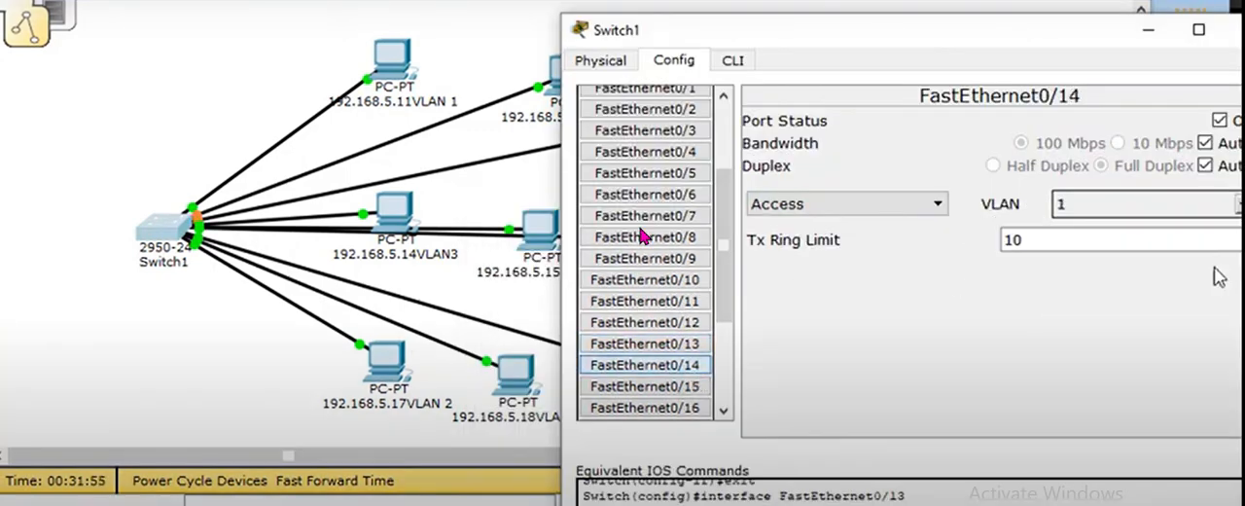
click(1237, 203)
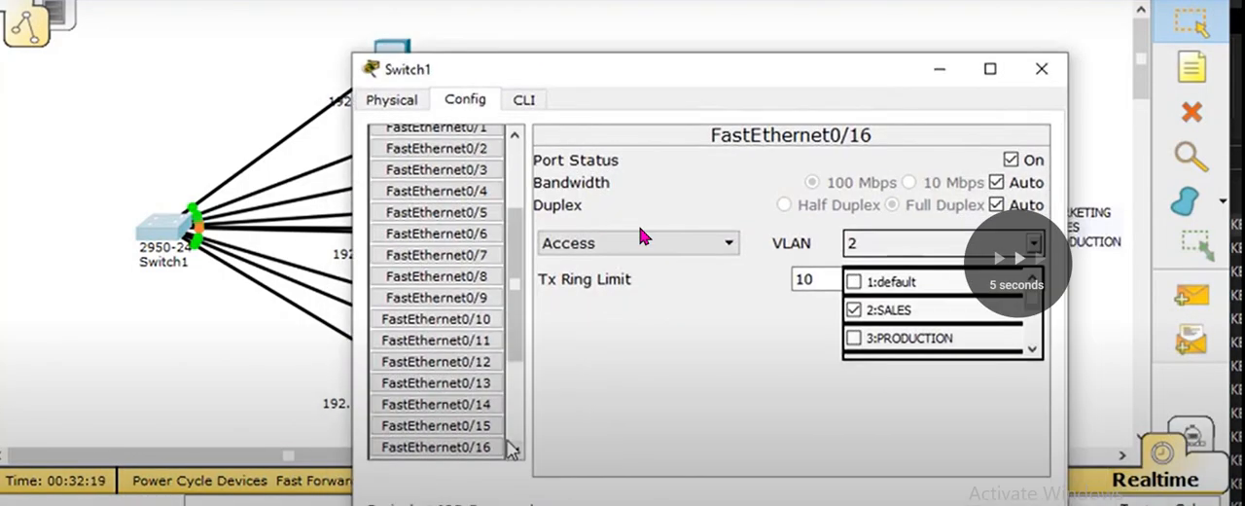
Step: Assign access ports FastEthernet0/16 and FastEthernet0/17 to VLAN 2 SALES
click(515, 450)
click(515, 449)
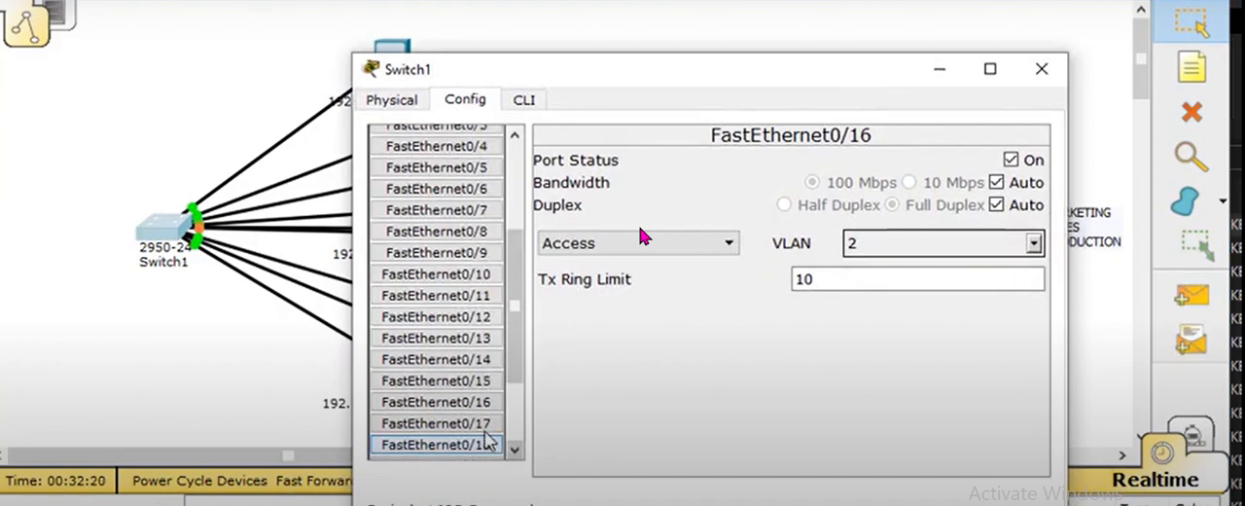
click(476, 424)
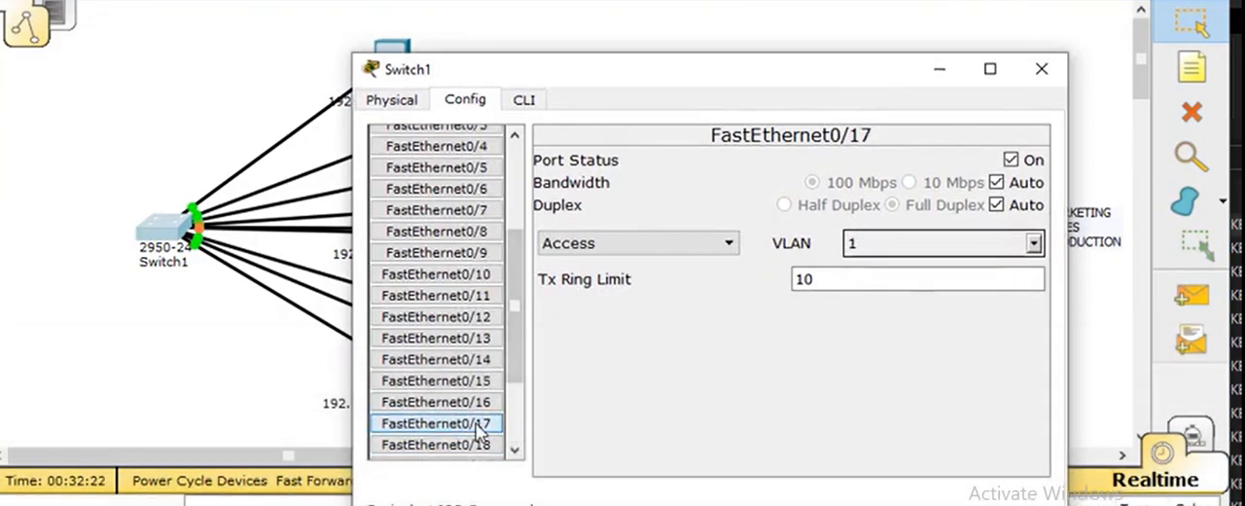
click(1032, 243)
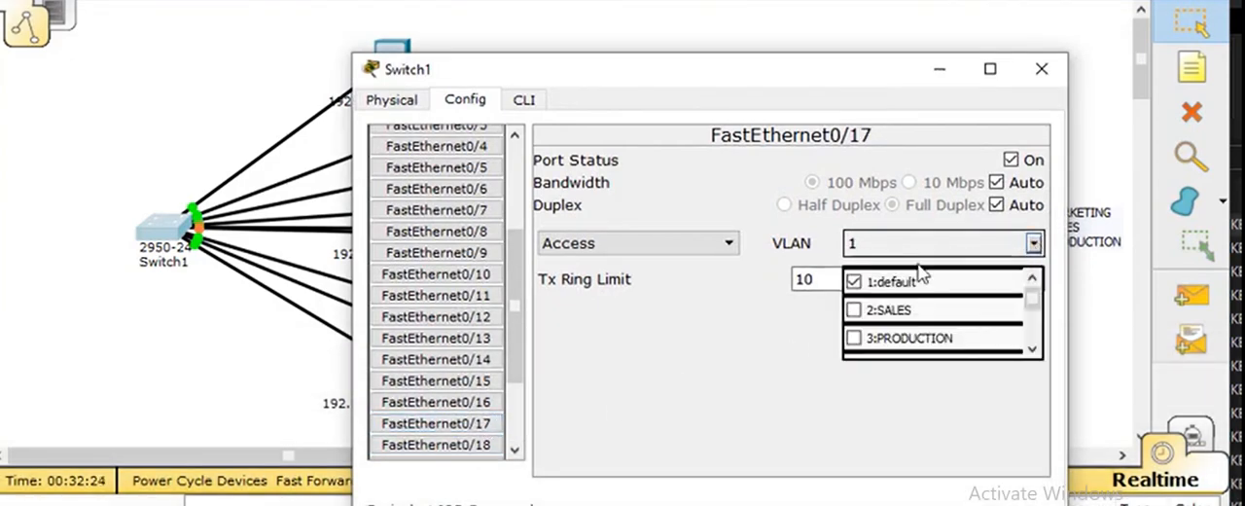
click(857, 312)
Step: Open the FastEthernet0/18 settings and check the VLAN labels of the 3rd-floor PCs in the topology
drag(851, 64, 807, 115)
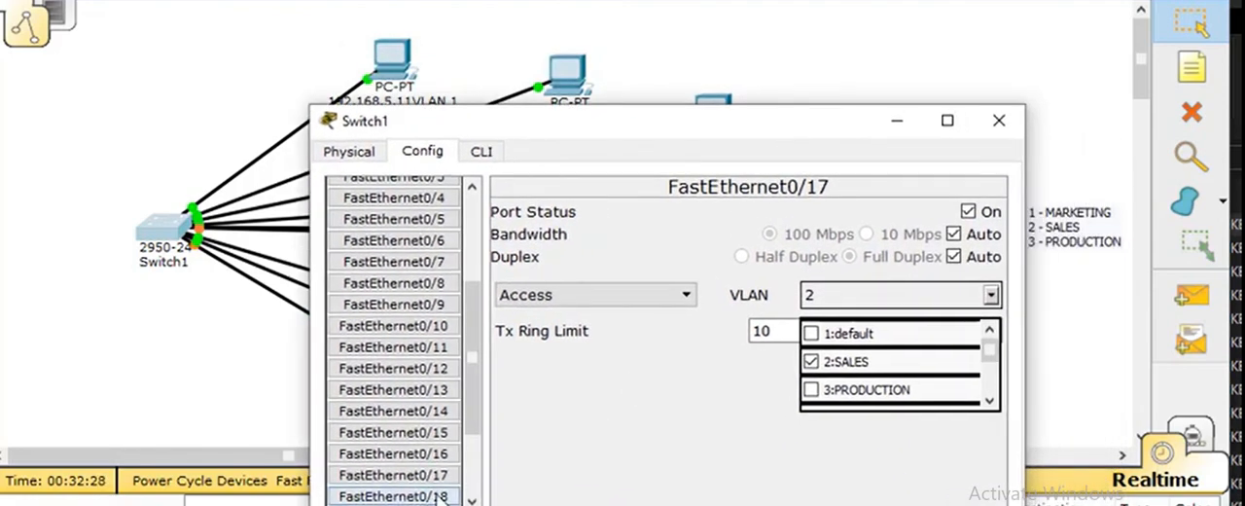
click(408, 496)
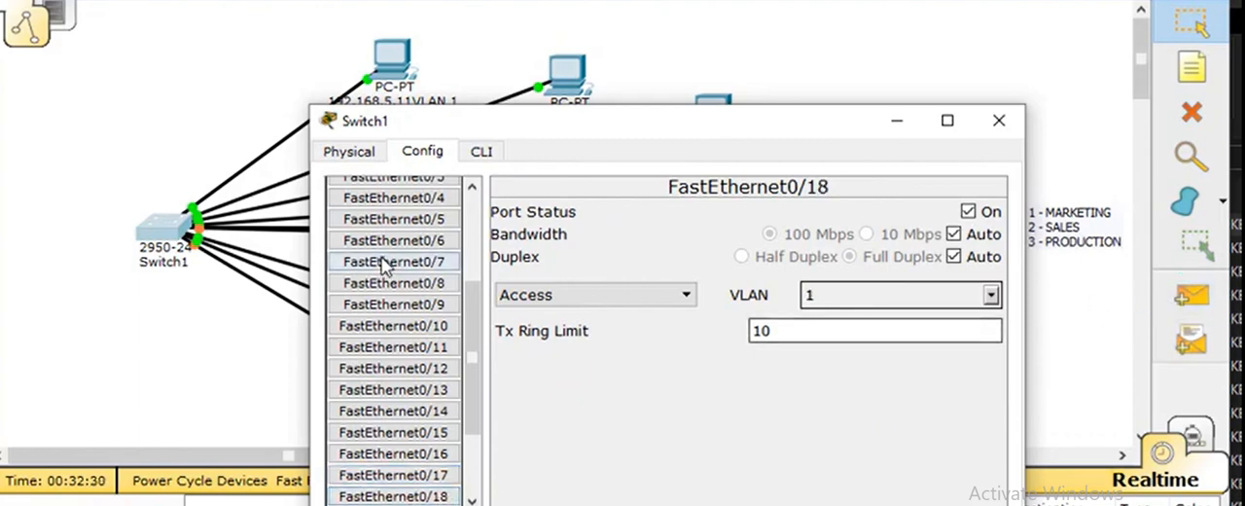
drag(478, 324, 483, 387)
drag(688, 124, 702, 483)
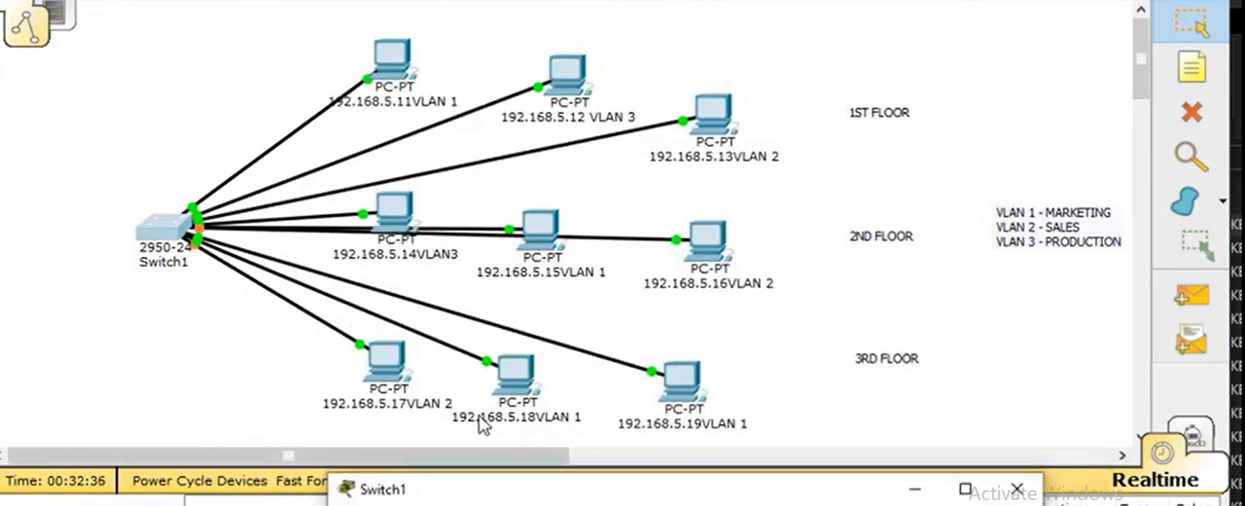
Step: Change the label under the last 3rd-floor PC to 192.168.5.19VLAN 3 and return to the Switch1 configuration
click(706, 423)
click(710, 428)
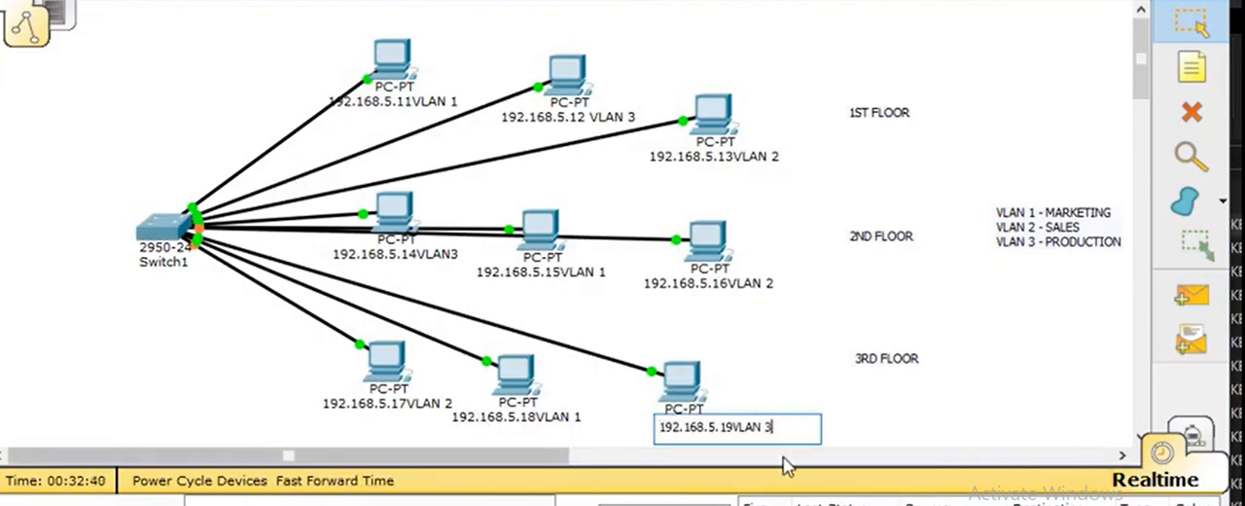
key(alt+Tab)
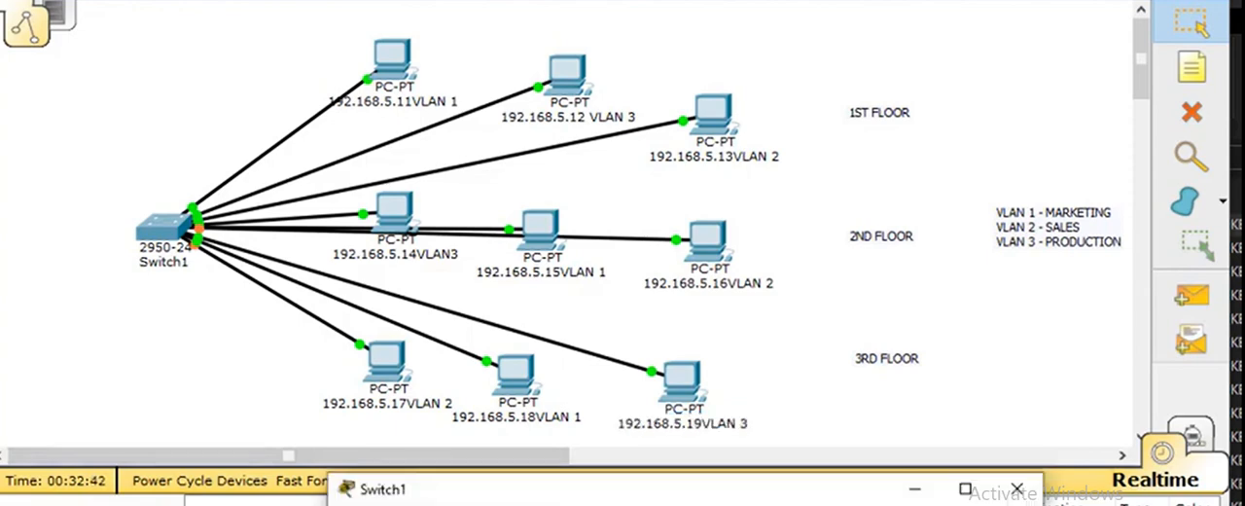
Step: Assign access port FastEthernet0/19 to VLAN 3 PRODUCTION and close the Switch1 configuration
drag(744, 496, 641, 27)
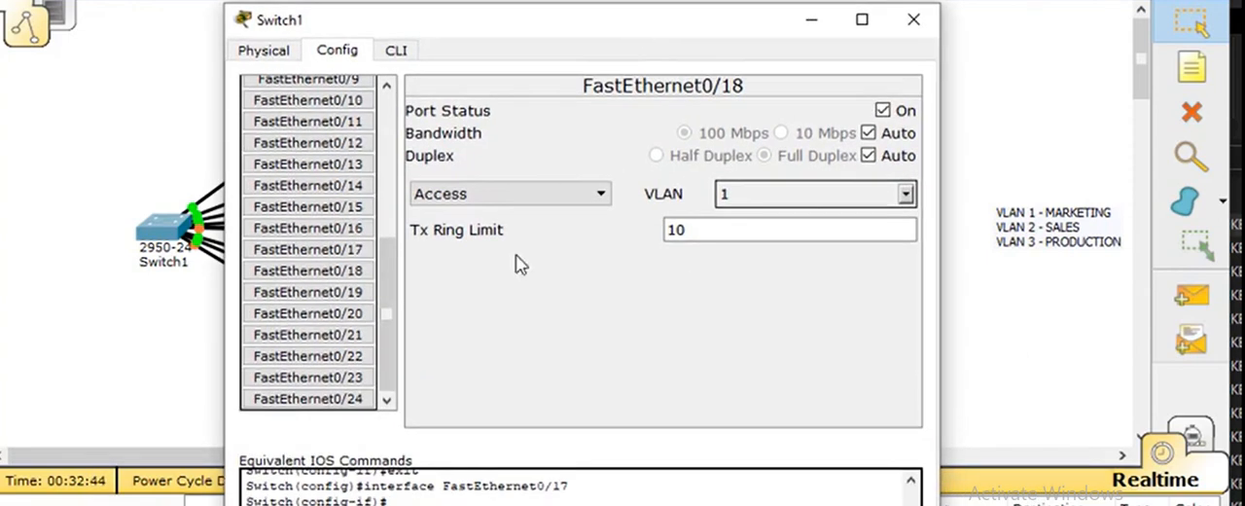
click(343, 296)
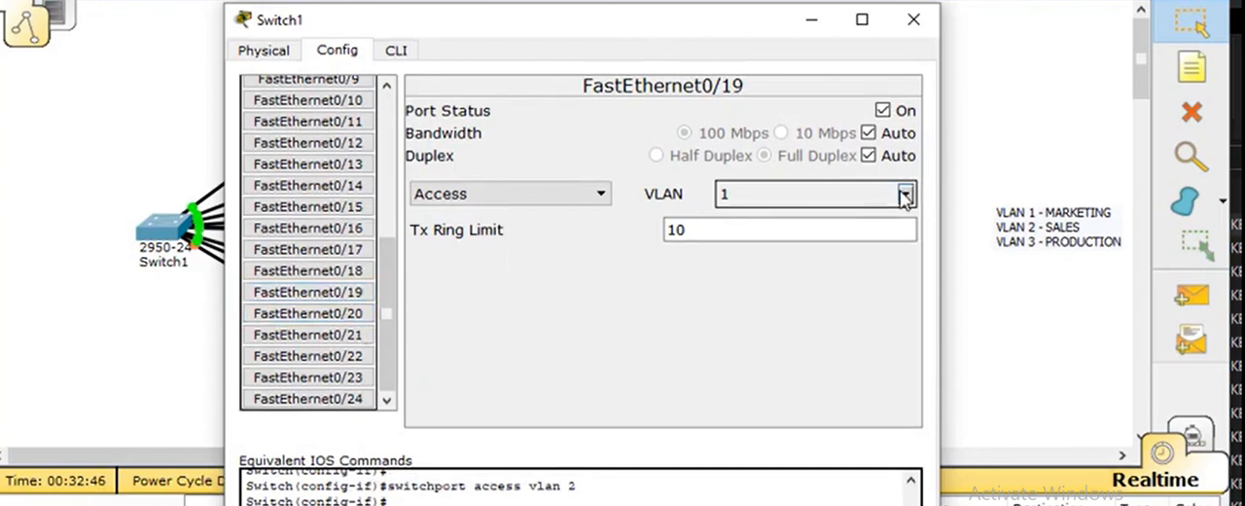
click(905, 194)
click(725, 289)
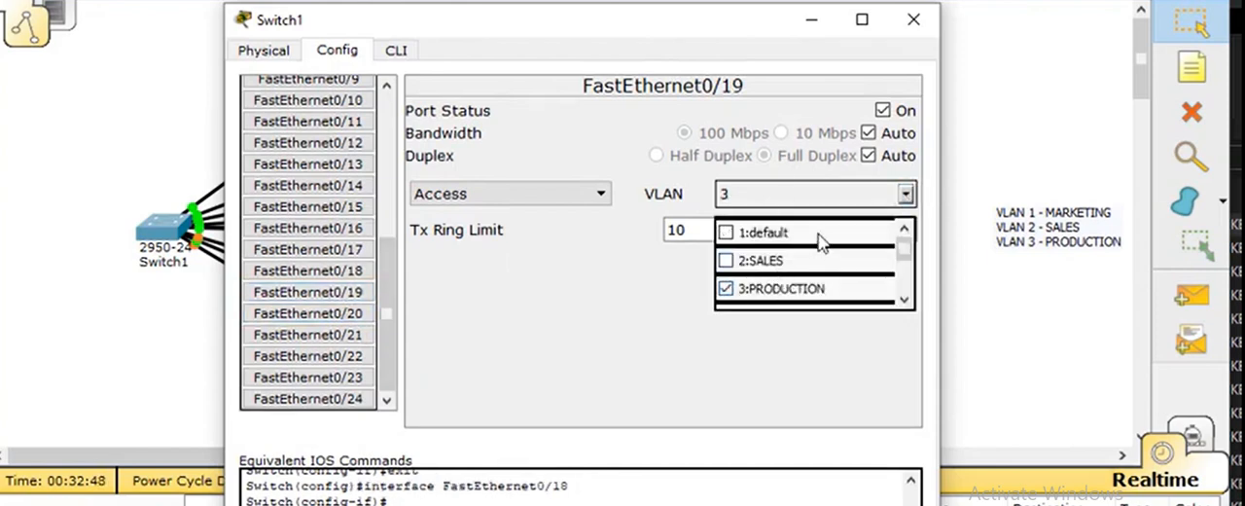
drag(676, 33, 817, 217)
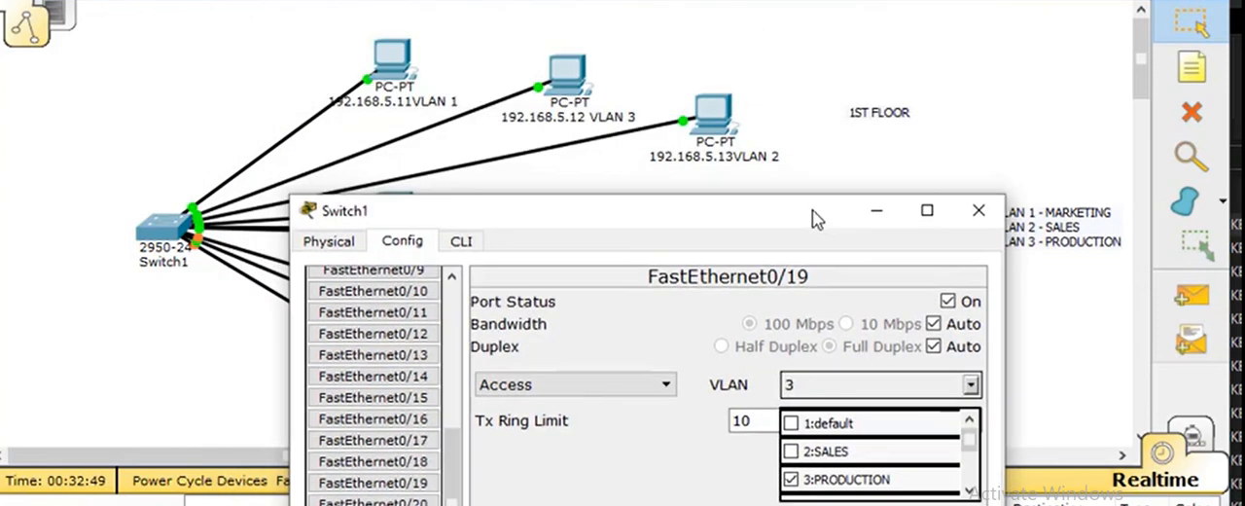
click(979, 211)
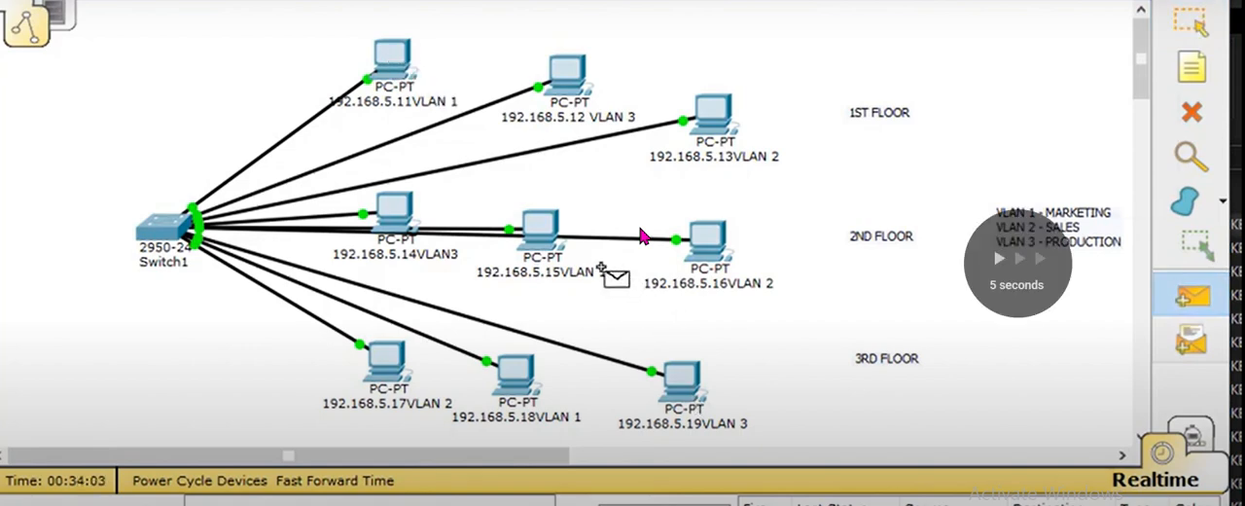
Step: Send a simple PDU from the 192.168.5.15 PC to 192.168.5.18, and start another from 192.168.5.11
click(516, 374)
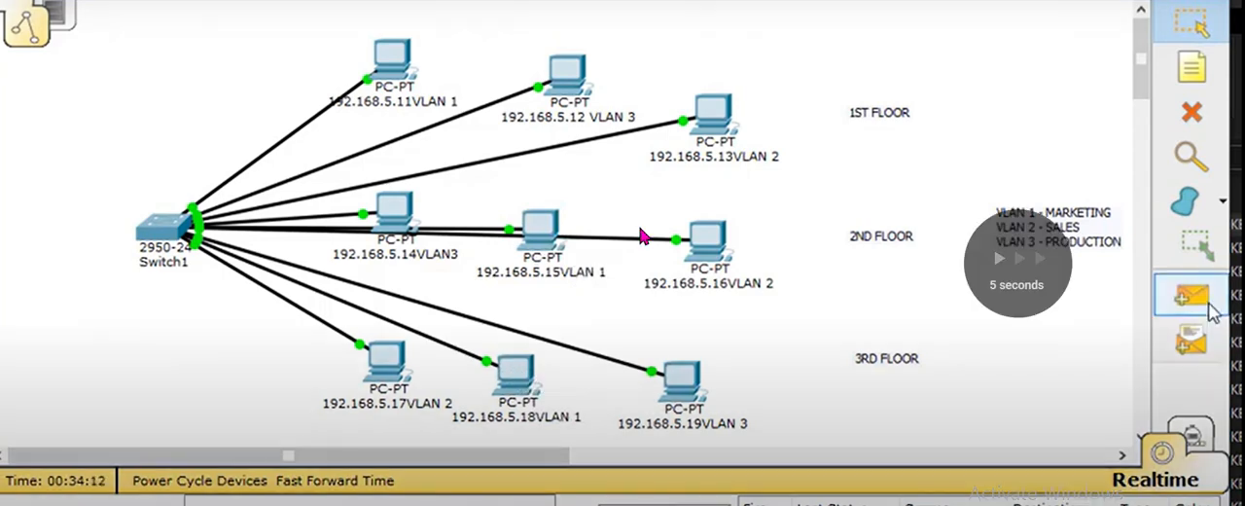
click(1192, 295)
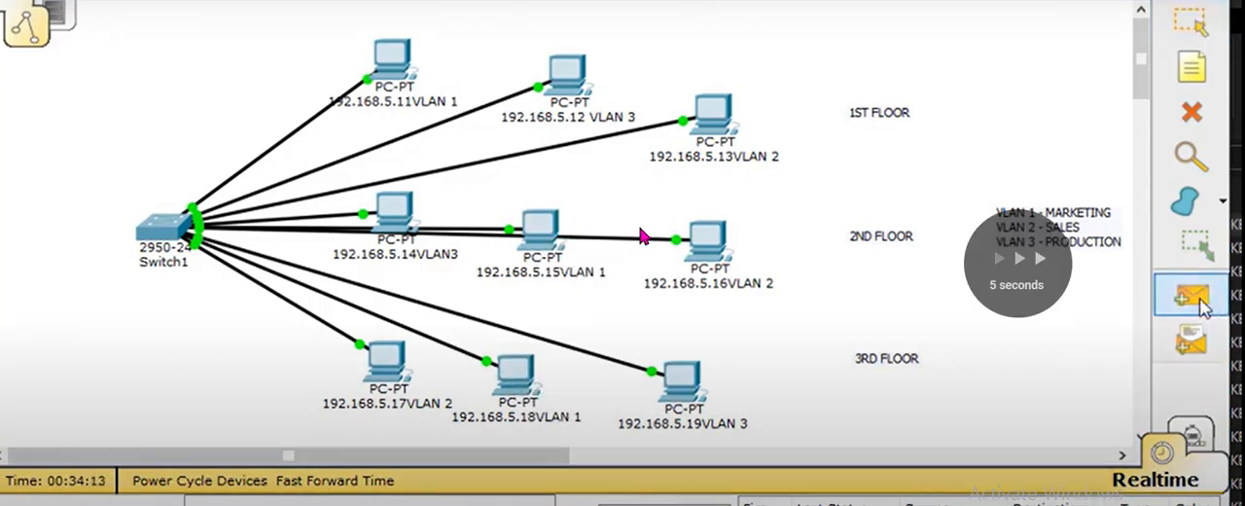
click(394, 54)
Step: Send simple PDUs from 192.168.5.12 to 192.168.5.14 in VLAN 3 and from 192.168.5.13 to 192.168.5.17 in VLAN 2
click(394, 207)
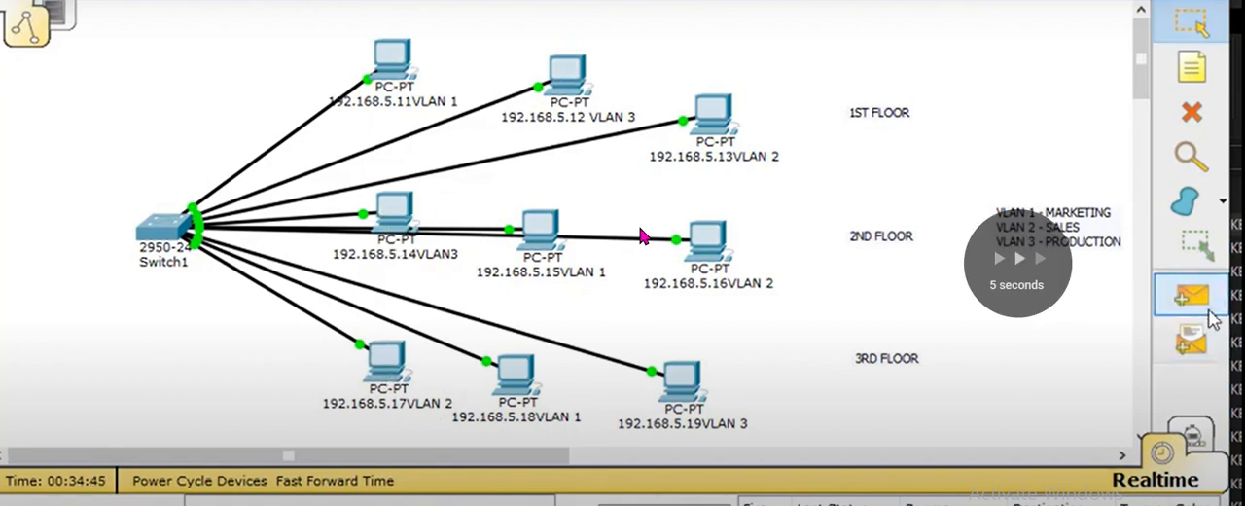
click(1208, 311)
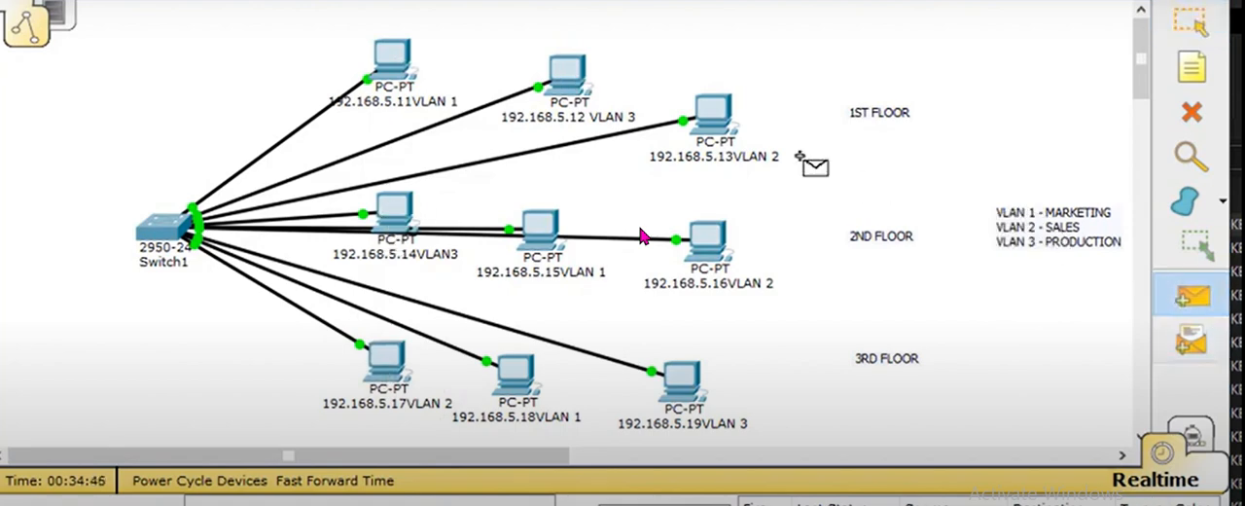
click(720, 107)
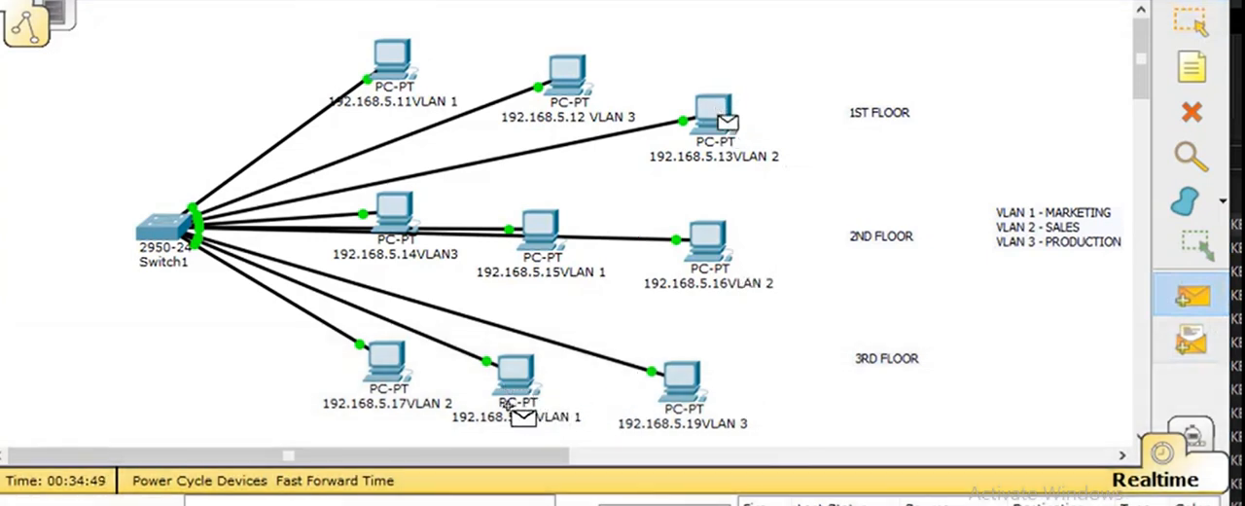
click(383, 362)
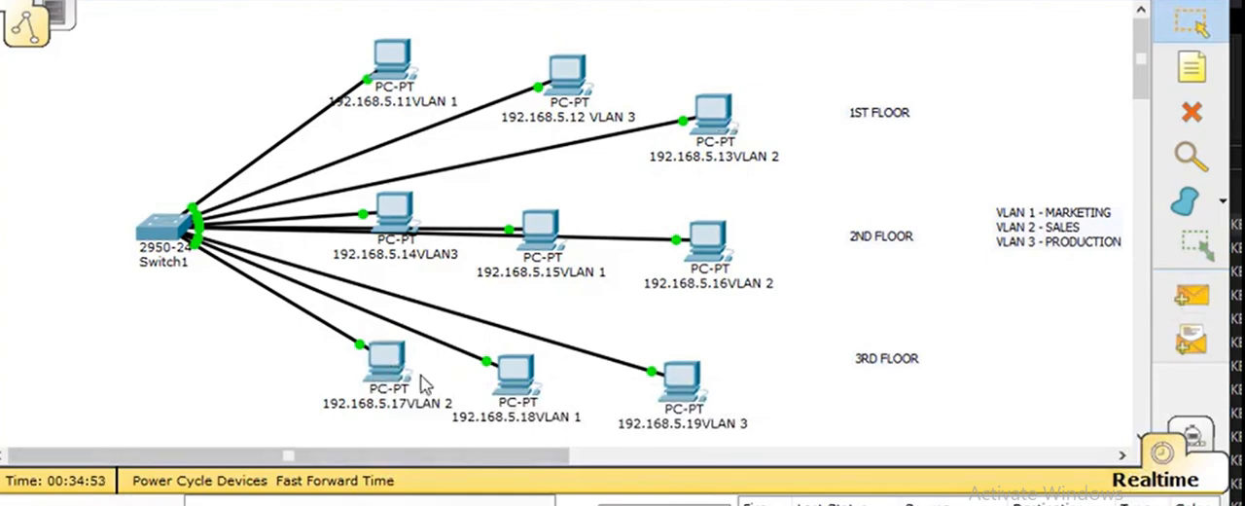
Step: Send a simple PDU between the VLAN 3 PCs, from 192.168.5.19 to 192.168.5.12
click(1191, 294)
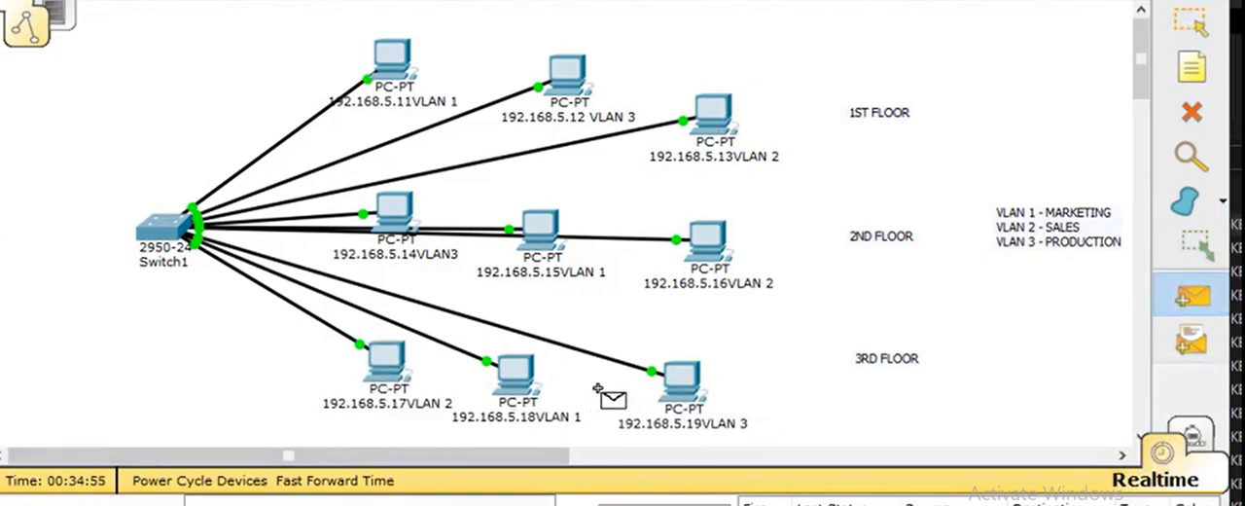
click(679, 389)
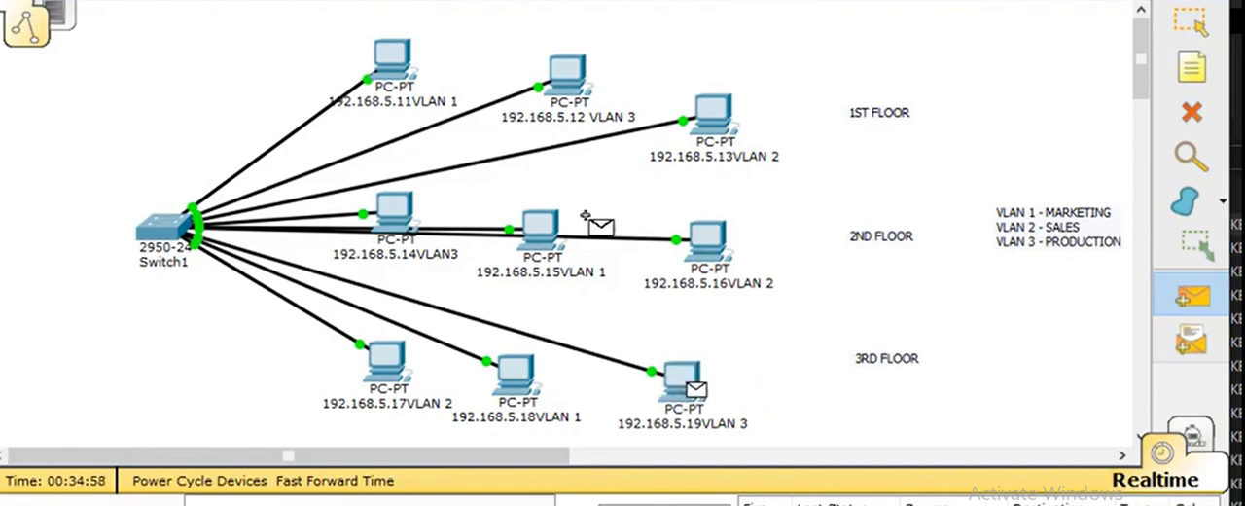
click(567, 76)
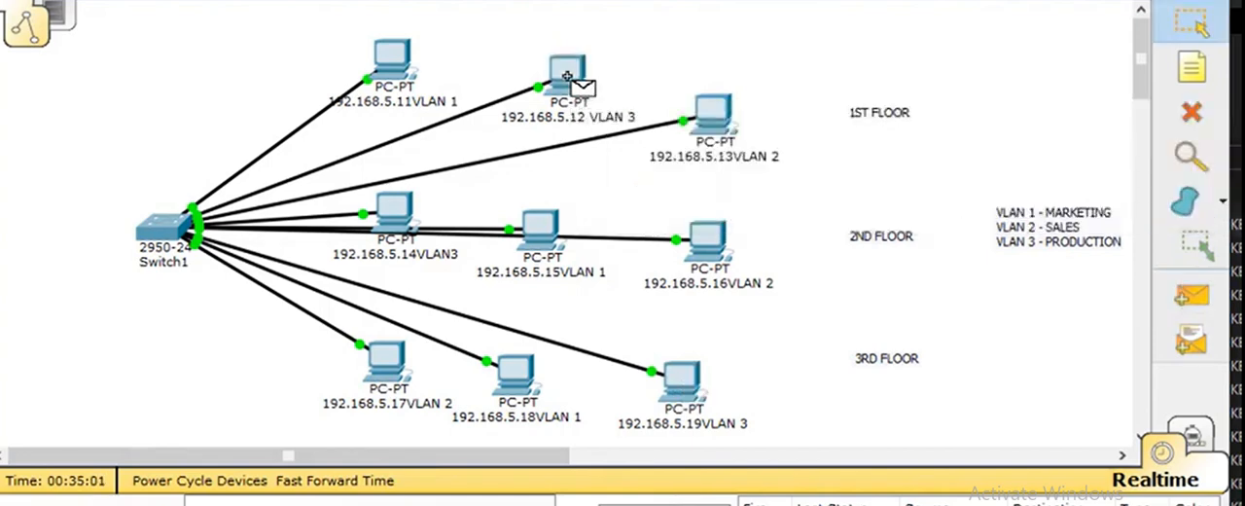
Step: Send a simple PDU across VLANs, from the 192.168.5.19 PC in VLAN 3 to 192.168.5.13 in VLAN 2
click(1192, 294)
click(681, 384)
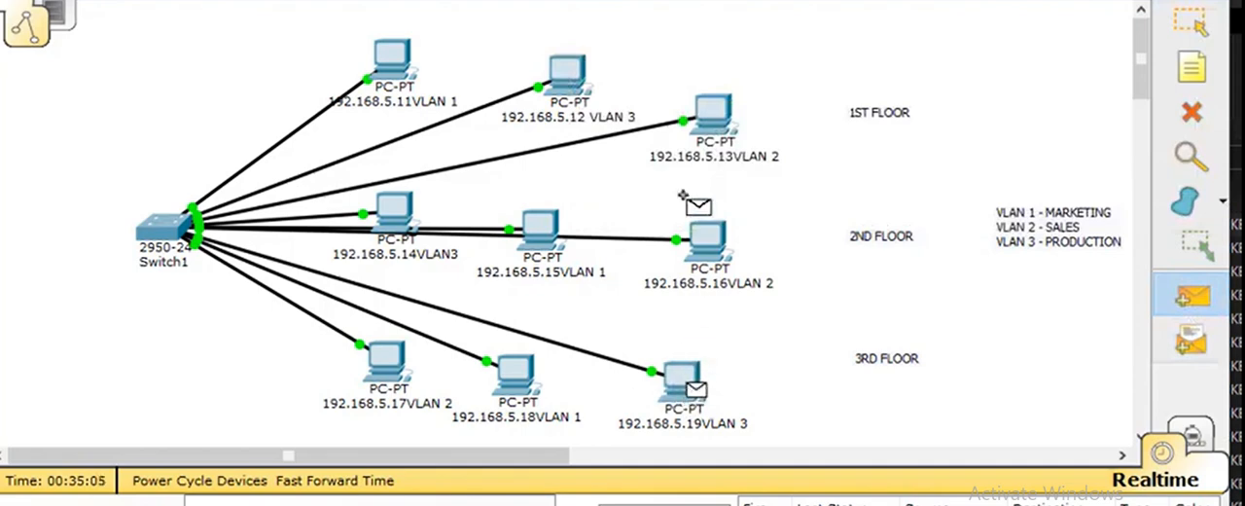
click(716, 117)
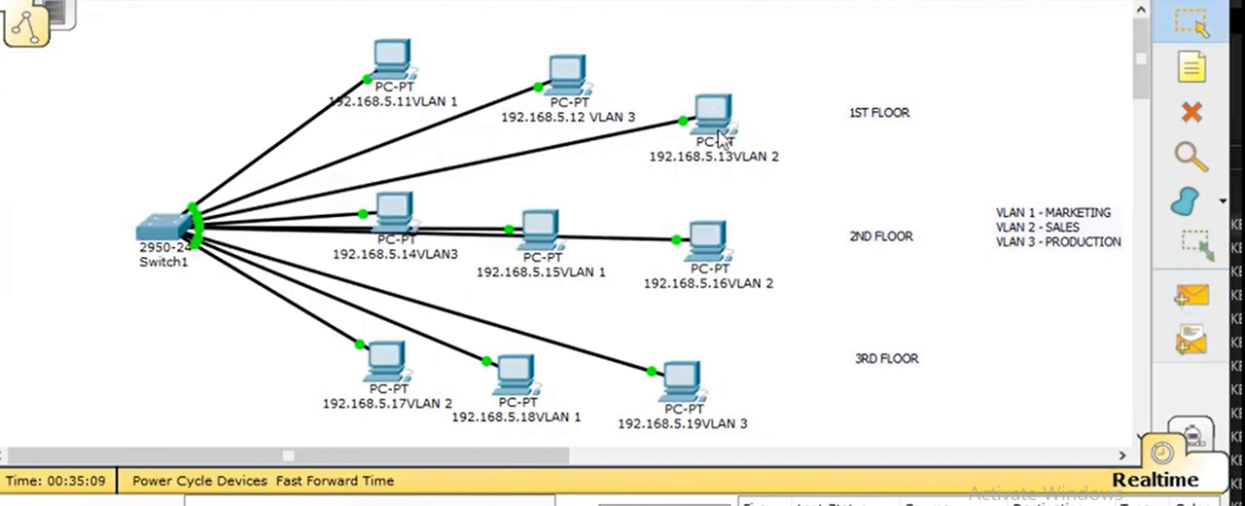